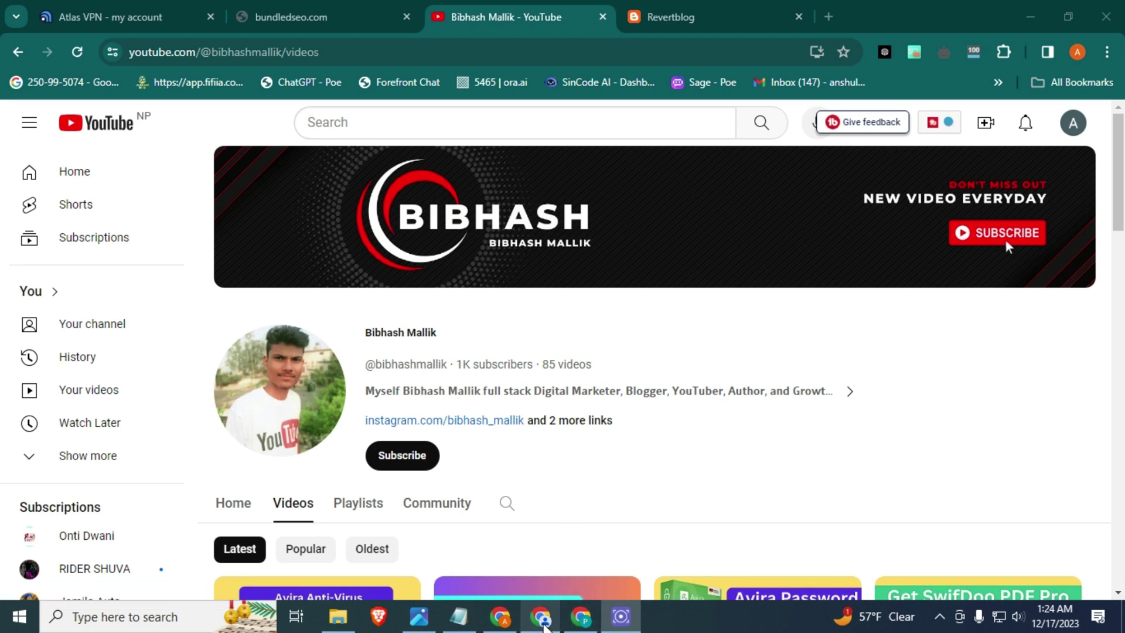
Check the names.co.uk window, then search the YouTube channel's videos for 'godaddy'
left_click(541, 619)
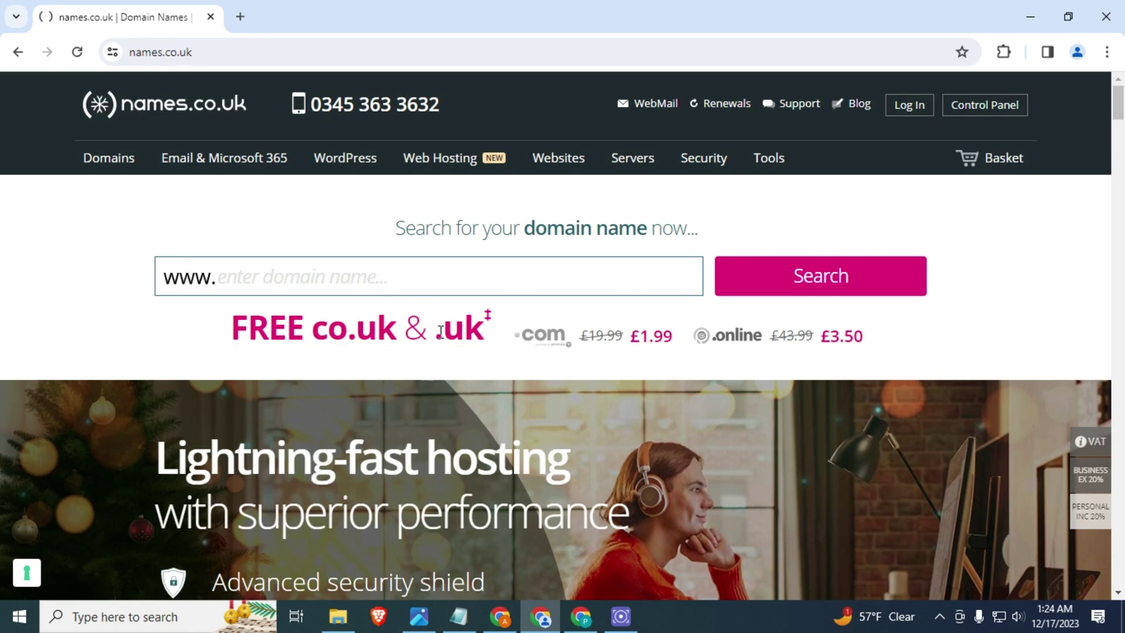
left_click(500, 615)
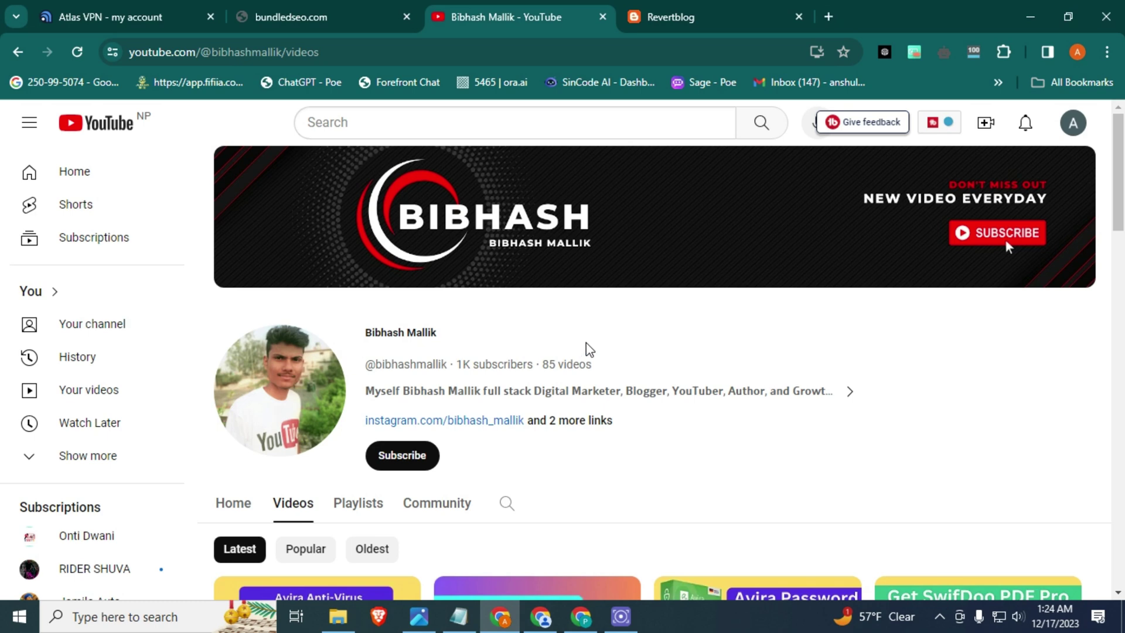
triple_click(462, 364)
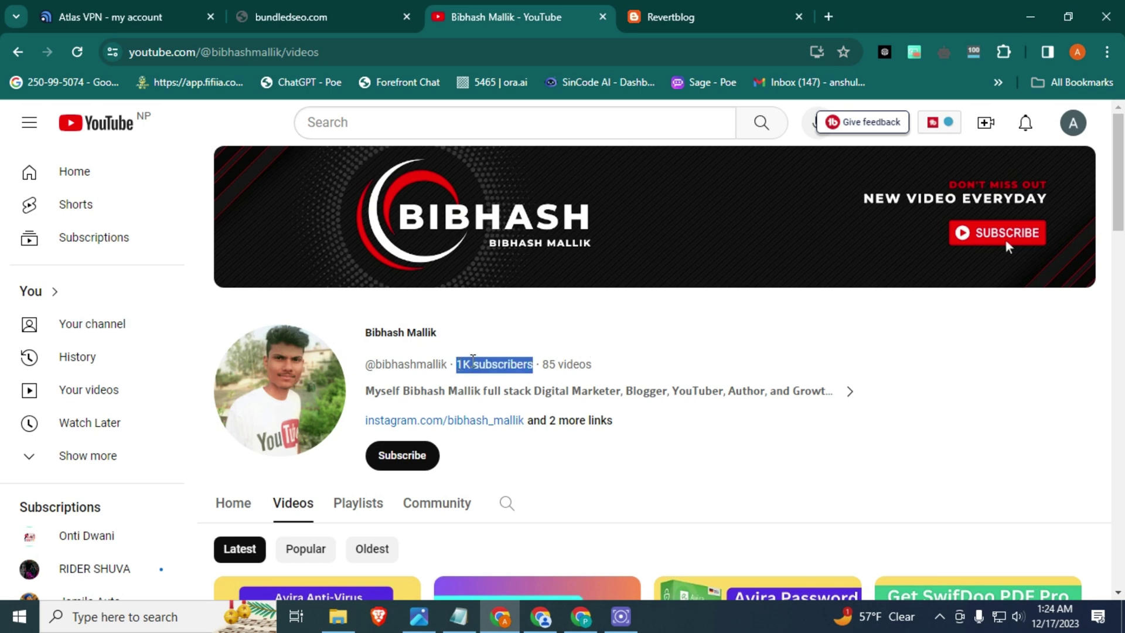
scroll(641, 316, "down", 1)
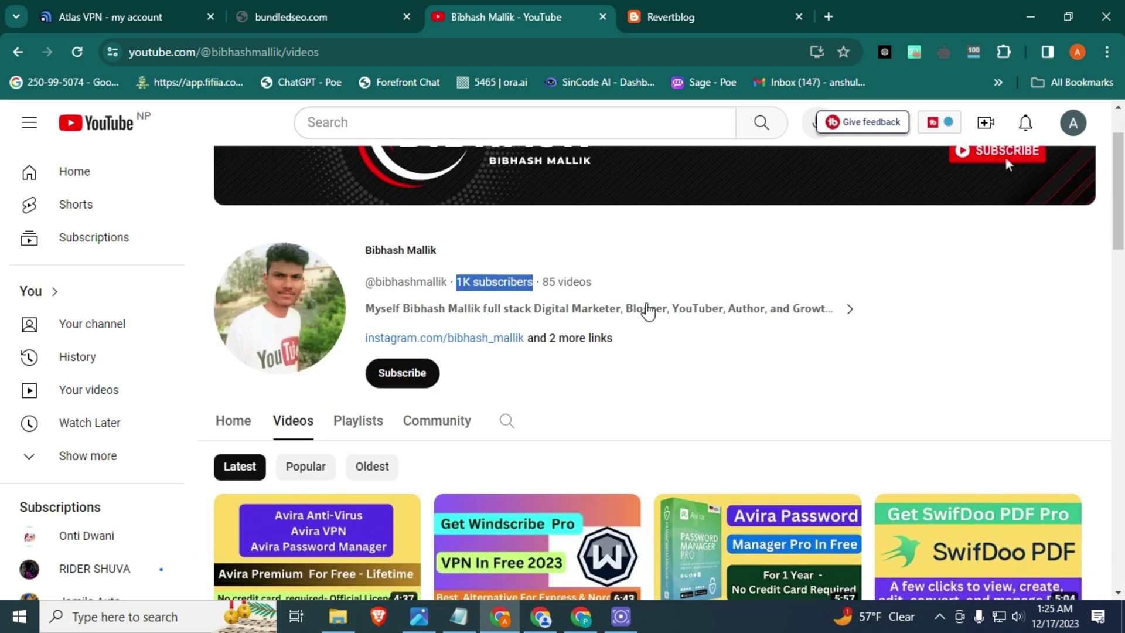
scroll(664, 264, "down", 2)
scroll(675, 214, "down", 1)
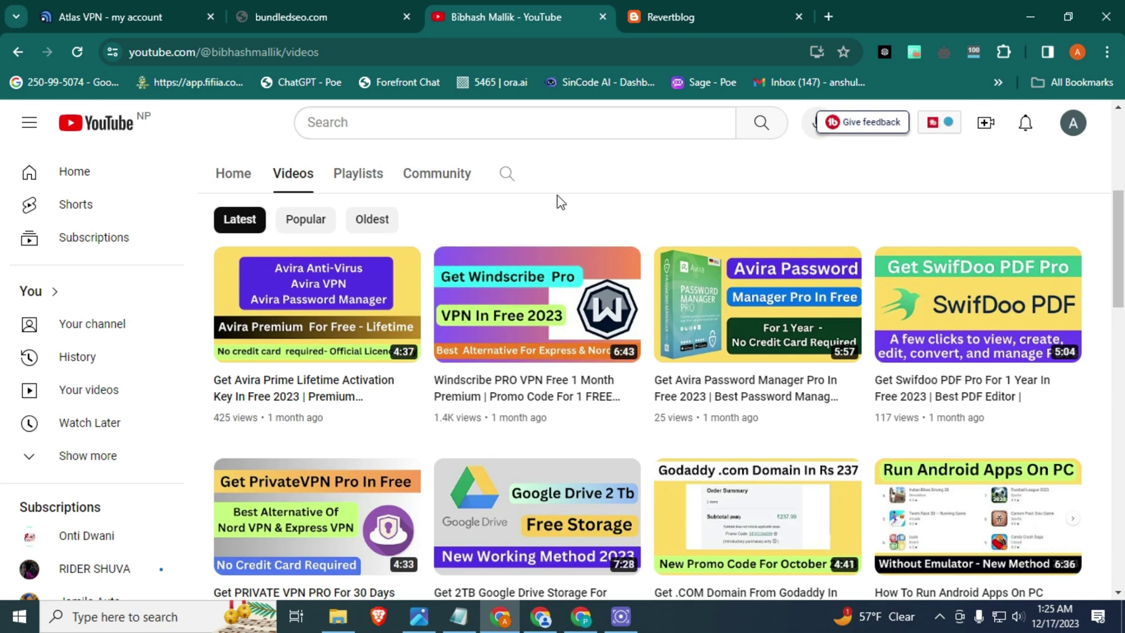
scroll(668, 281, "down", 1)
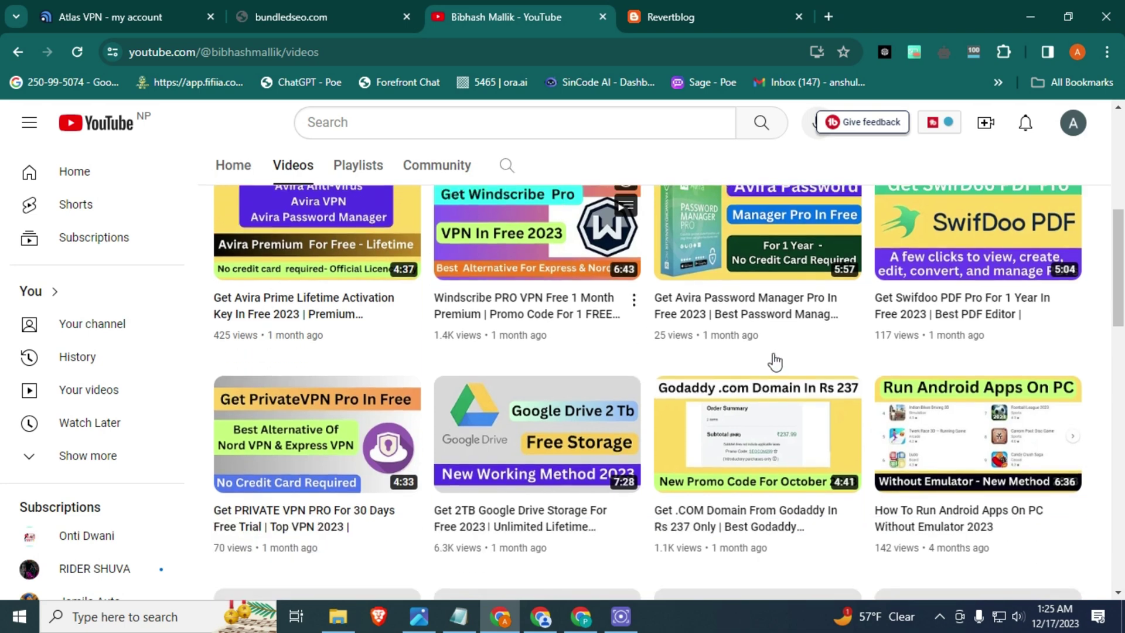
scroll(771, 351, "down", 1)
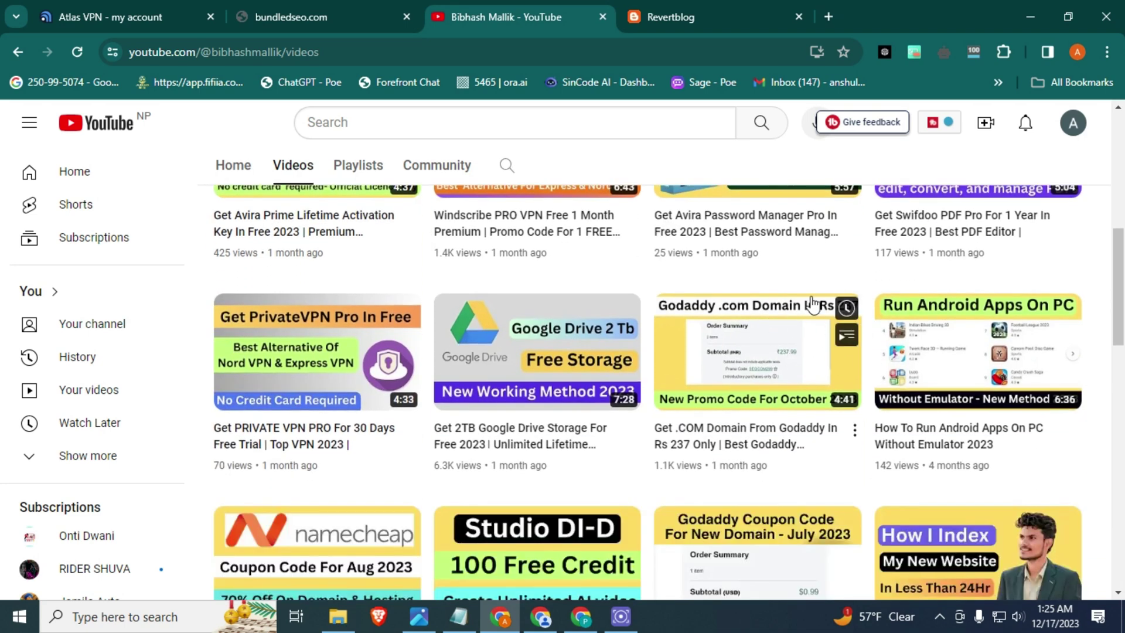
scroll(756, 275, "up", 2)
scroll(753, 277, "up", 2)
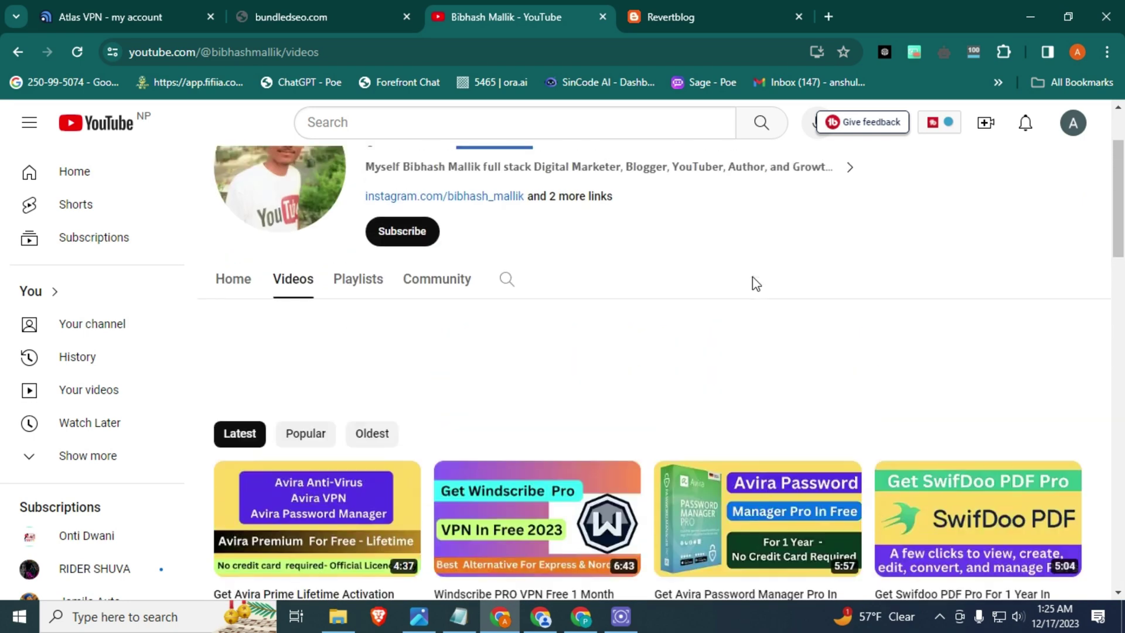
scroll(753, 280, "up", 1)
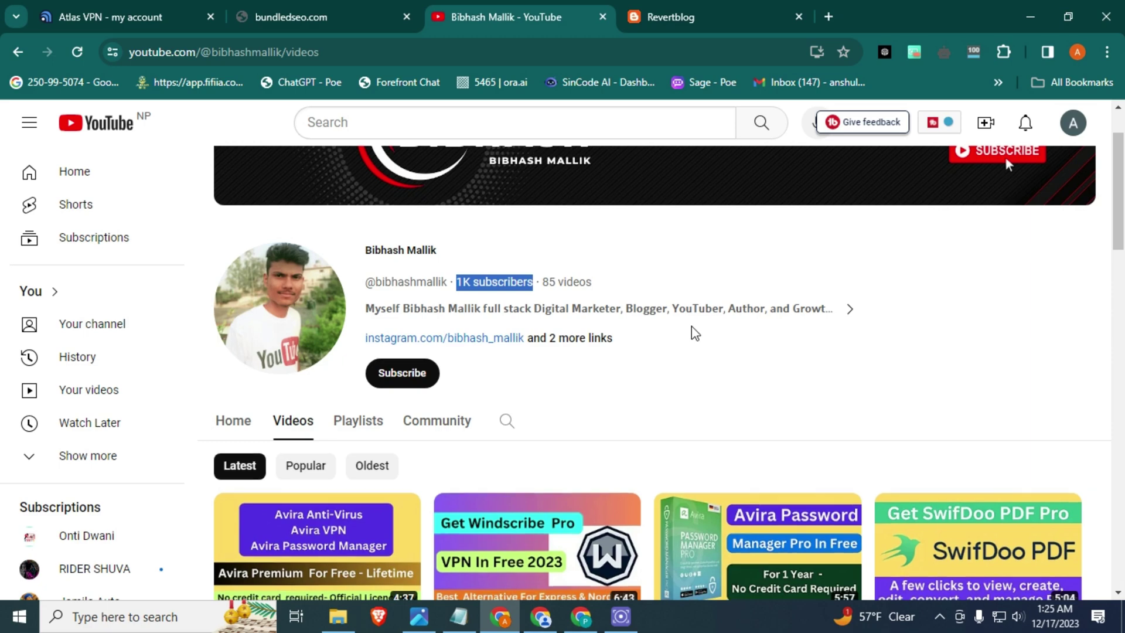
scroll(692, 326, "down", 3)
scroll(692, 327, "down", 2)
scroll(692, 327, "down", 1)
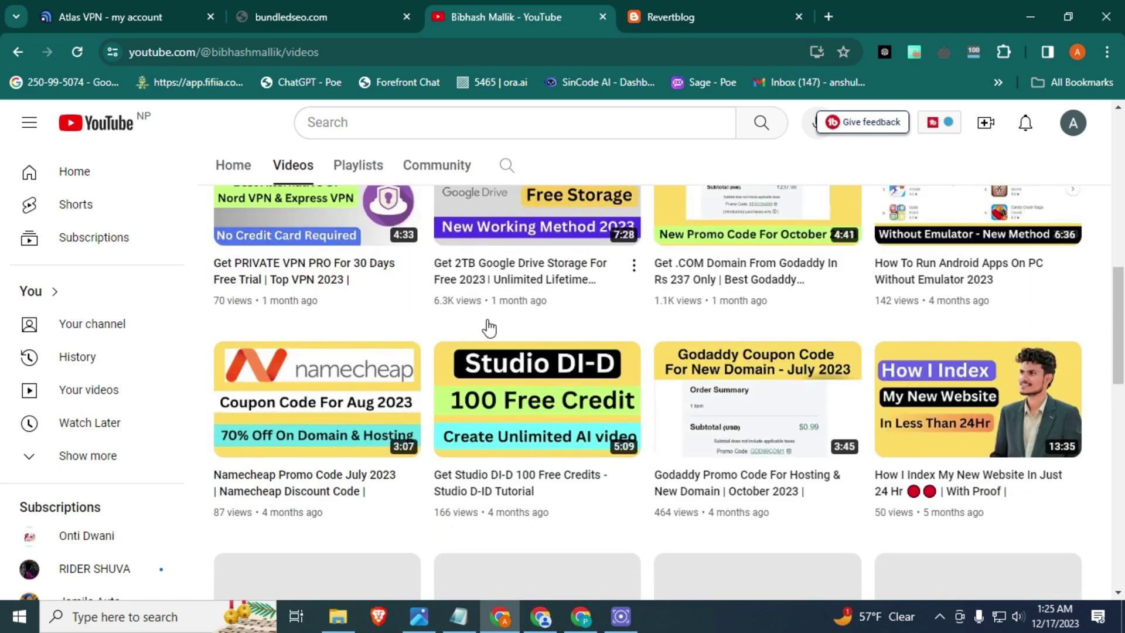
scroll(493, 338, "up", 4)
scroll(498, 344, "up", 2)
scroll(498, 308, "up", 1)
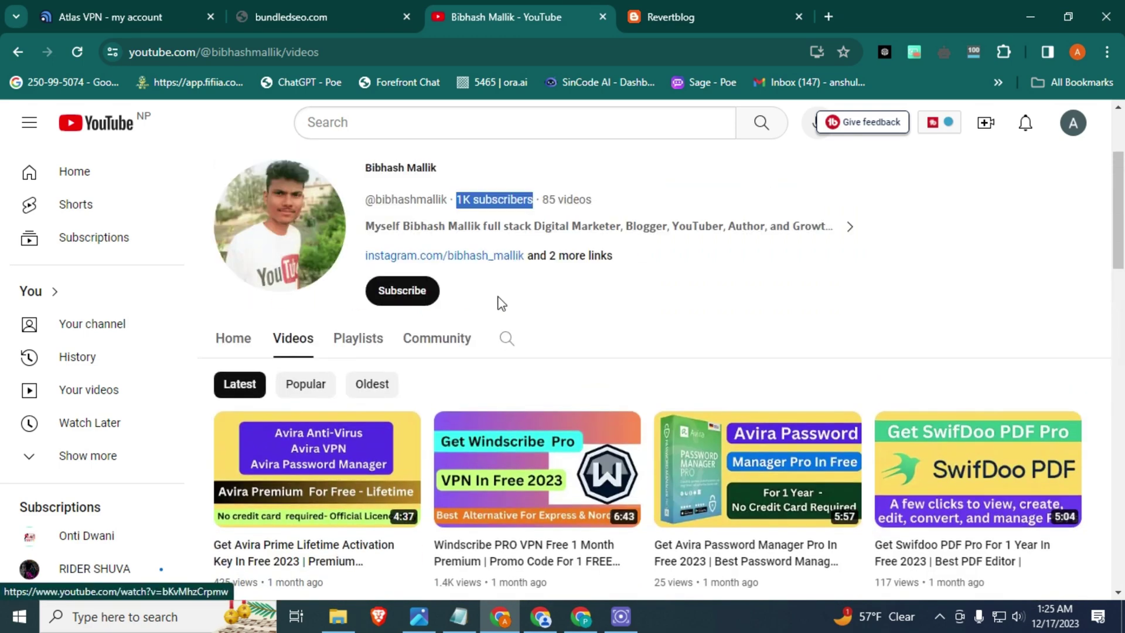
left_click(508, 340)
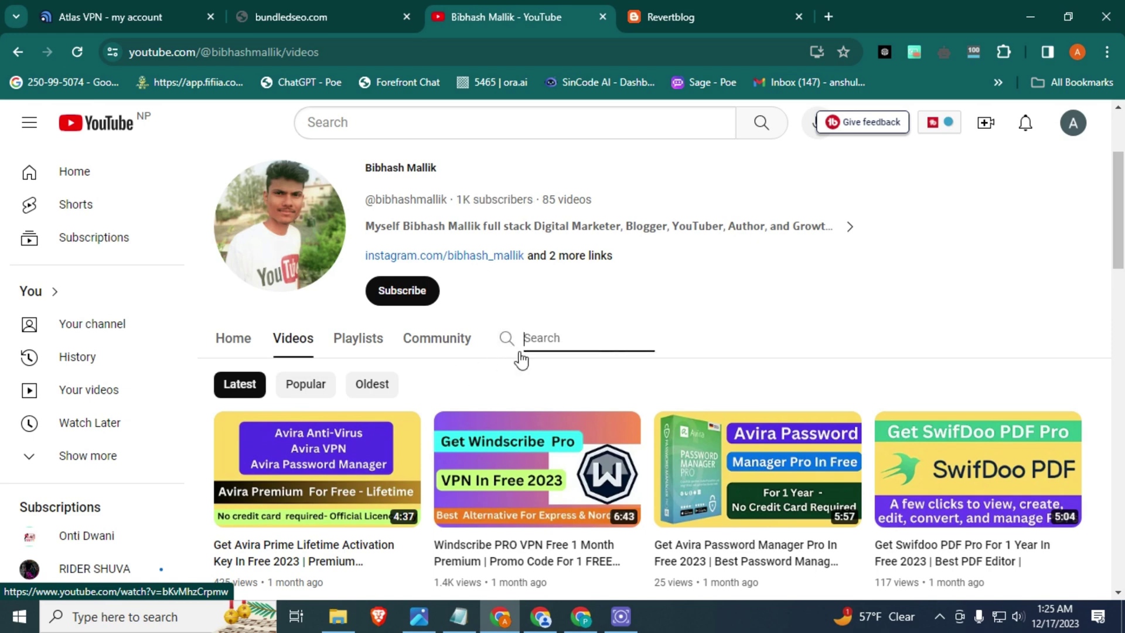
type("godaddy")
key("Return")
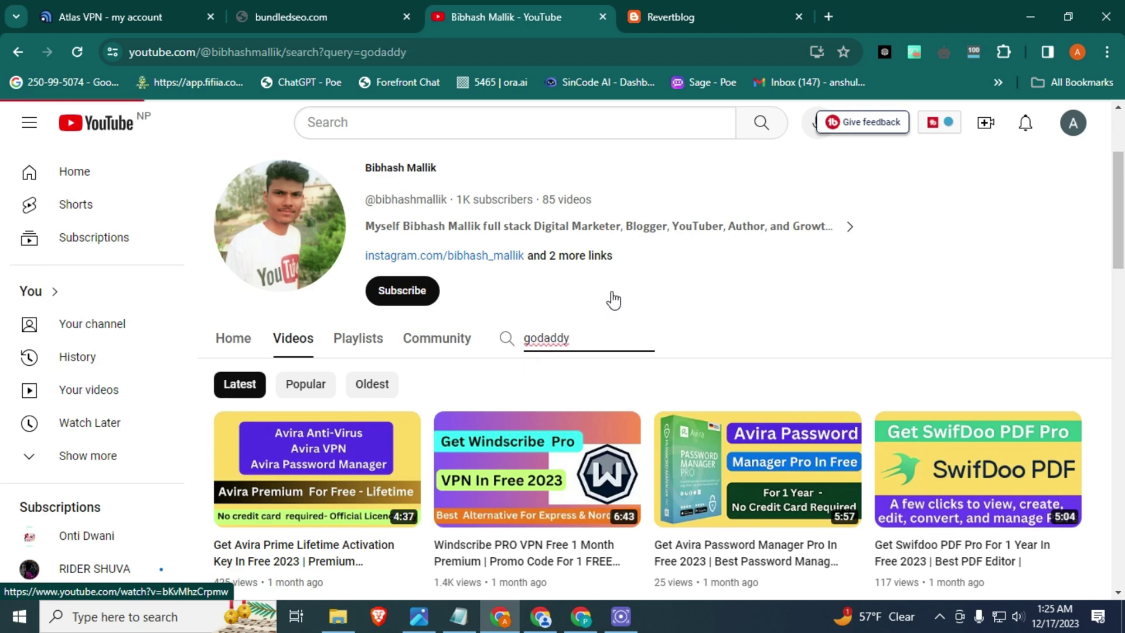
scroll(616, 295, "down", 3)
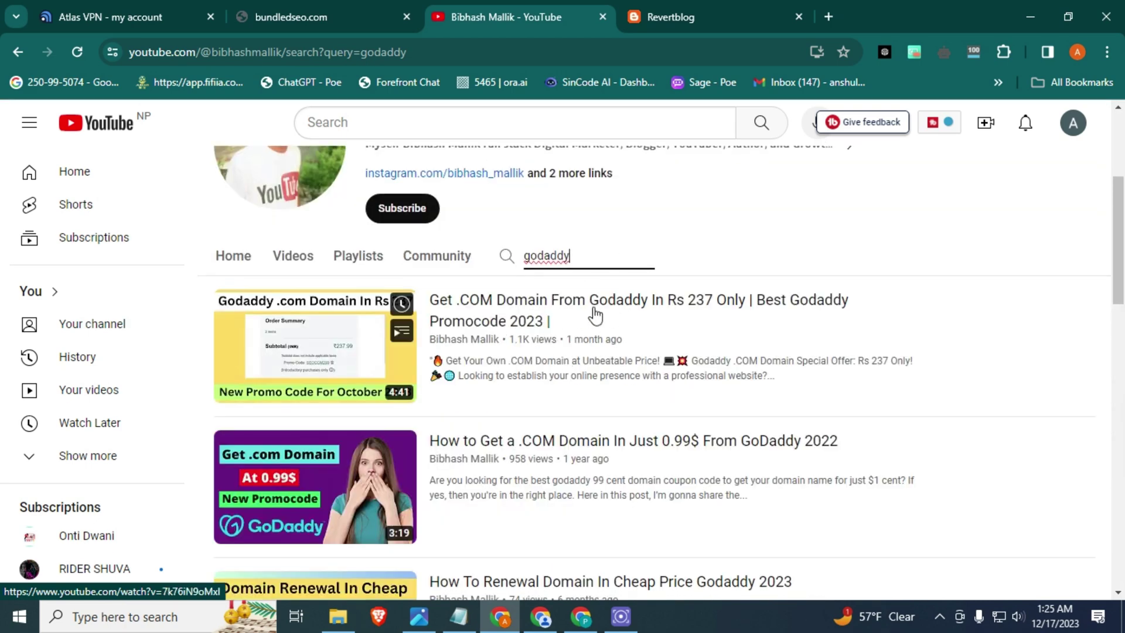
scroll(594, 325, "down", 1)
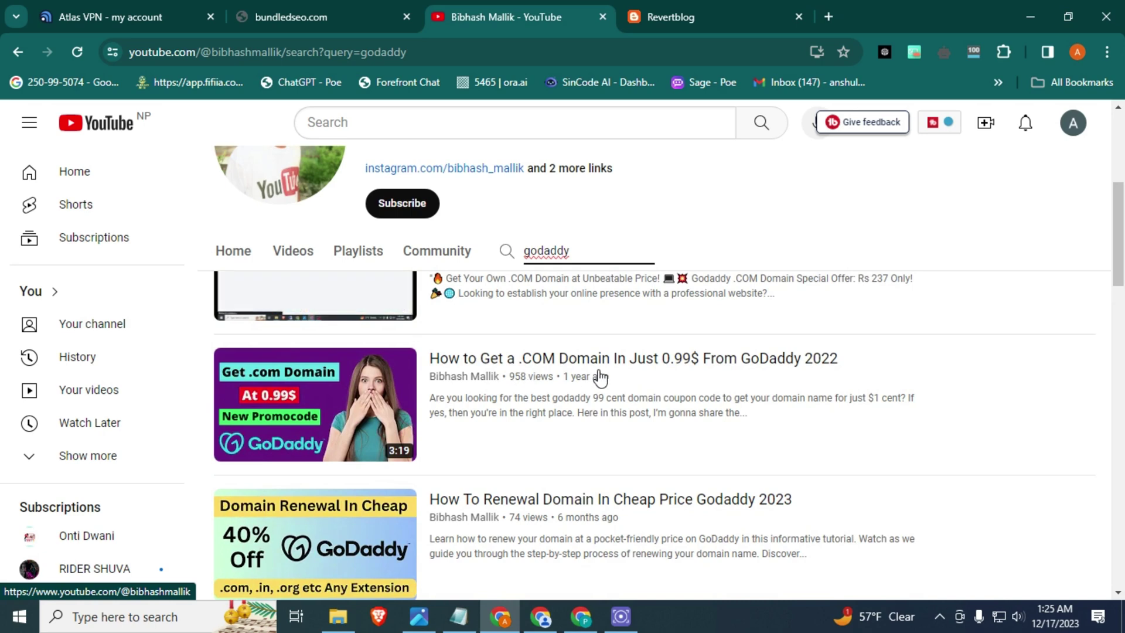
mouse_move(677, 378)
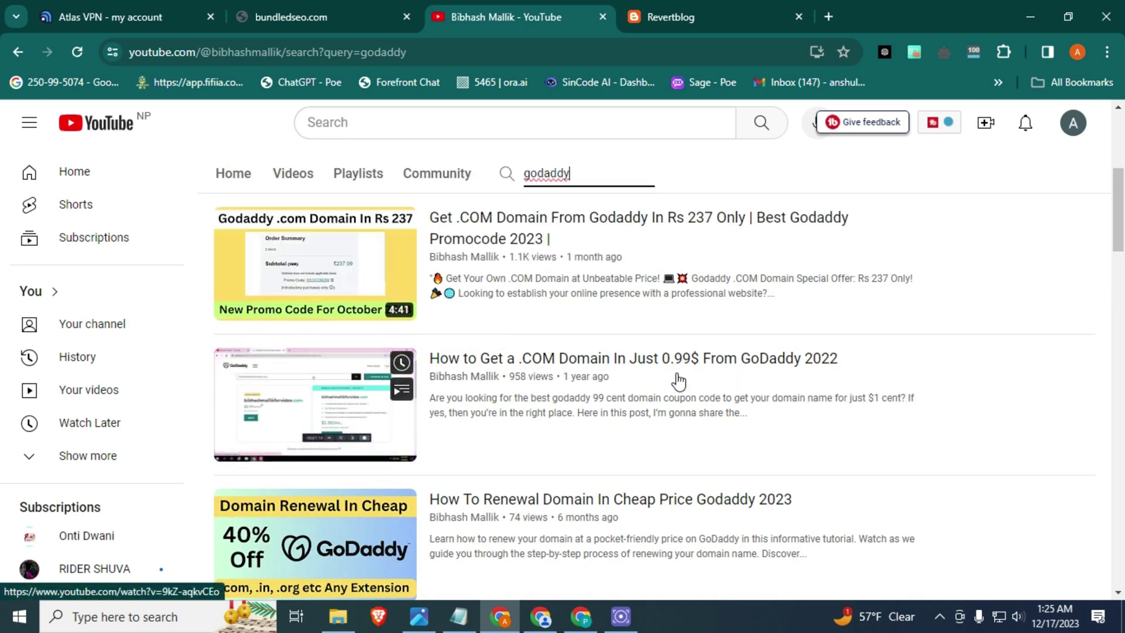
scroll(669, 375, "down", 1)
scroll(668, 375, "down", 1)
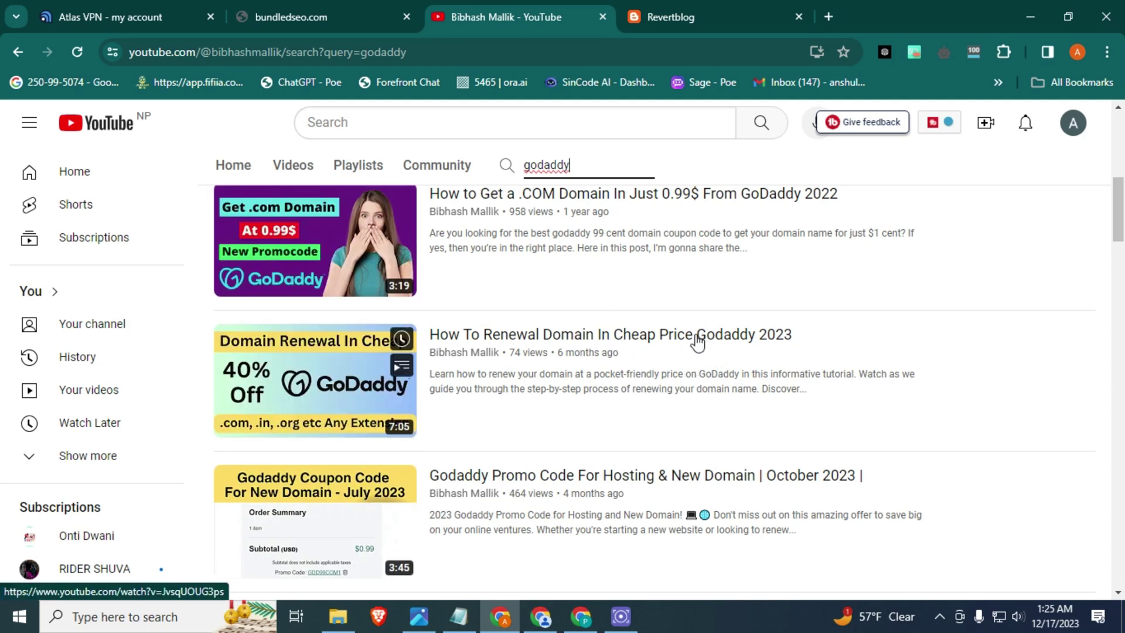
scroll(877, 319, "up", 3)
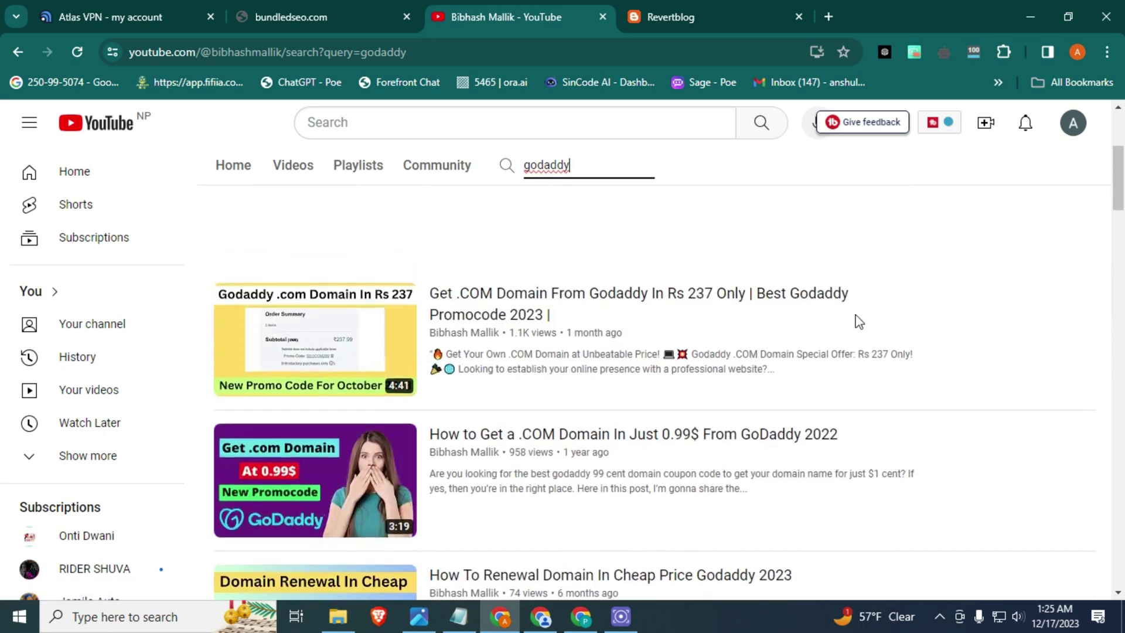
scroll(854, 319, "up", 3)
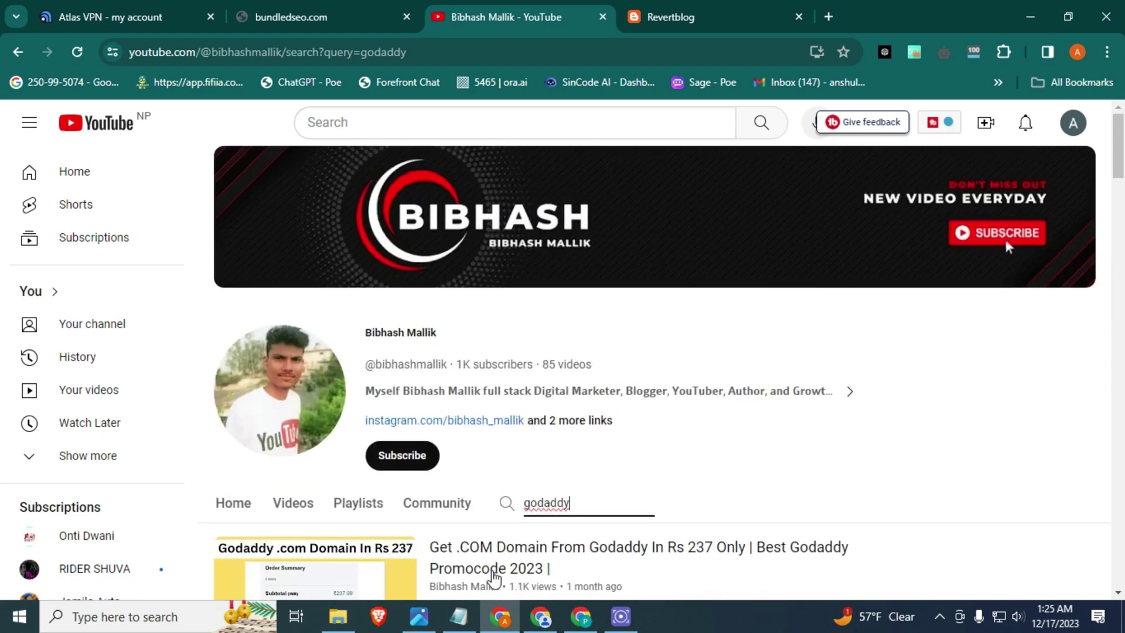
left_click(541, 617)
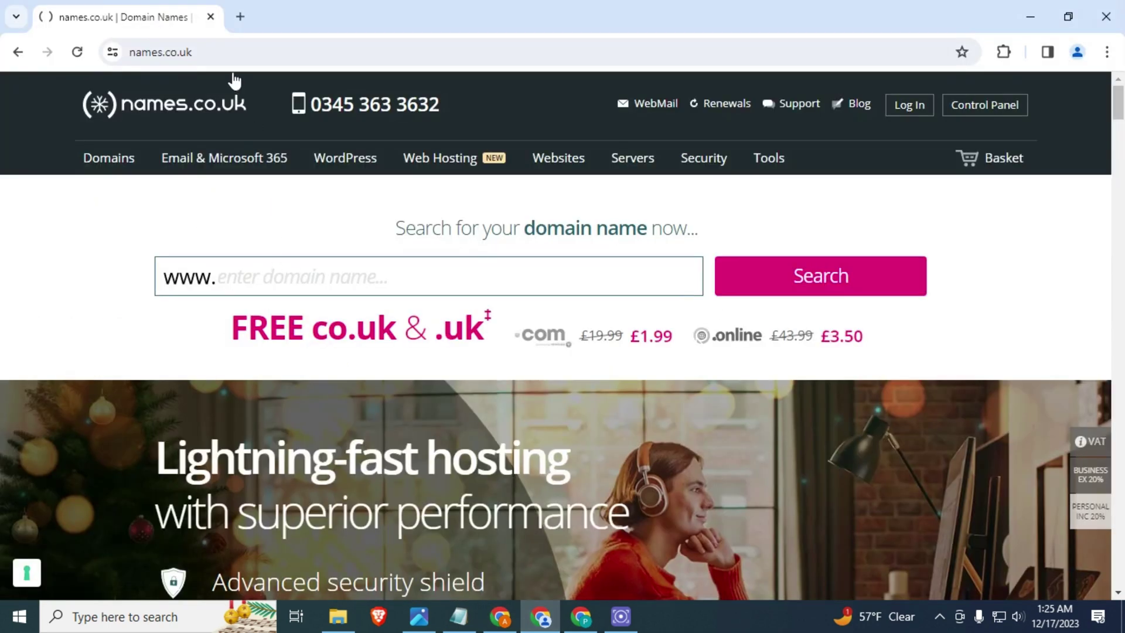
left_click(227, 53)
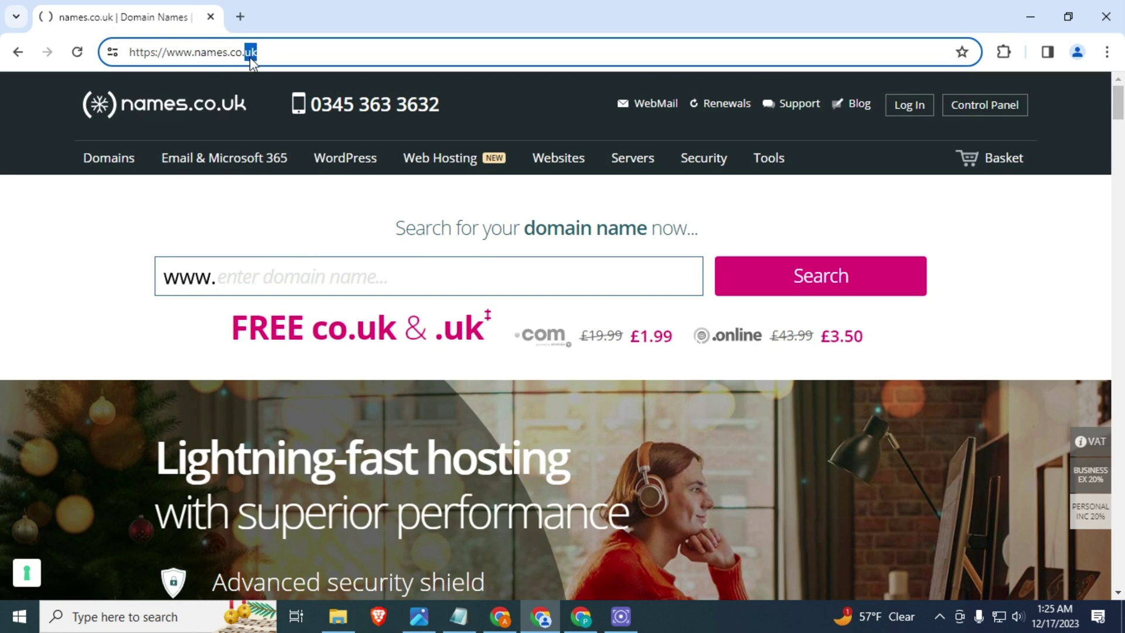
left_click(227, 278)
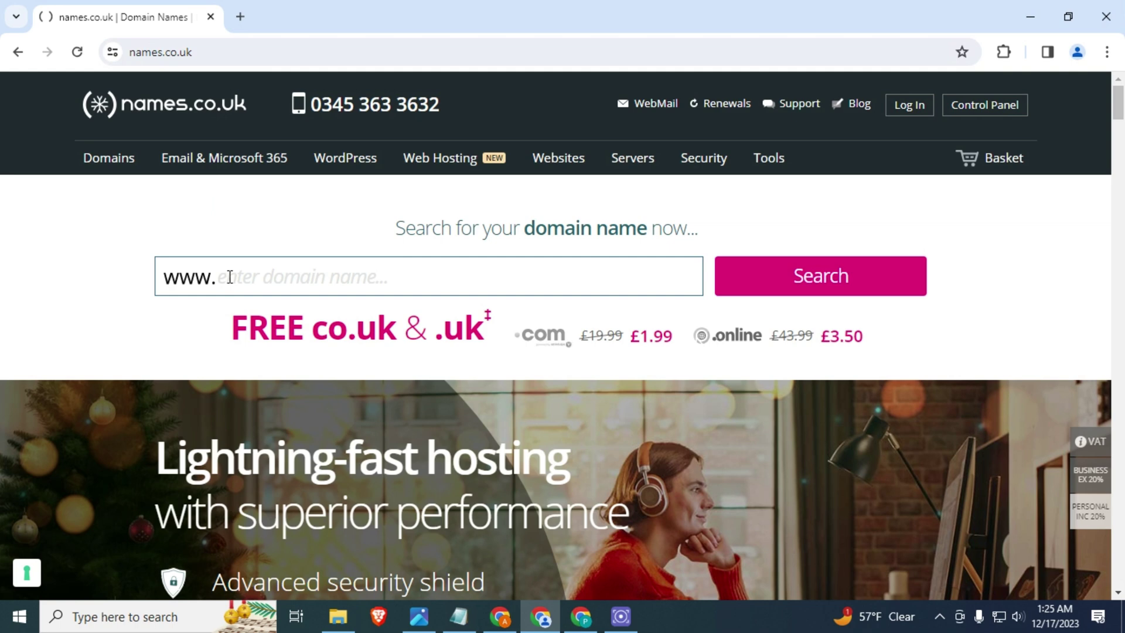
type("b")
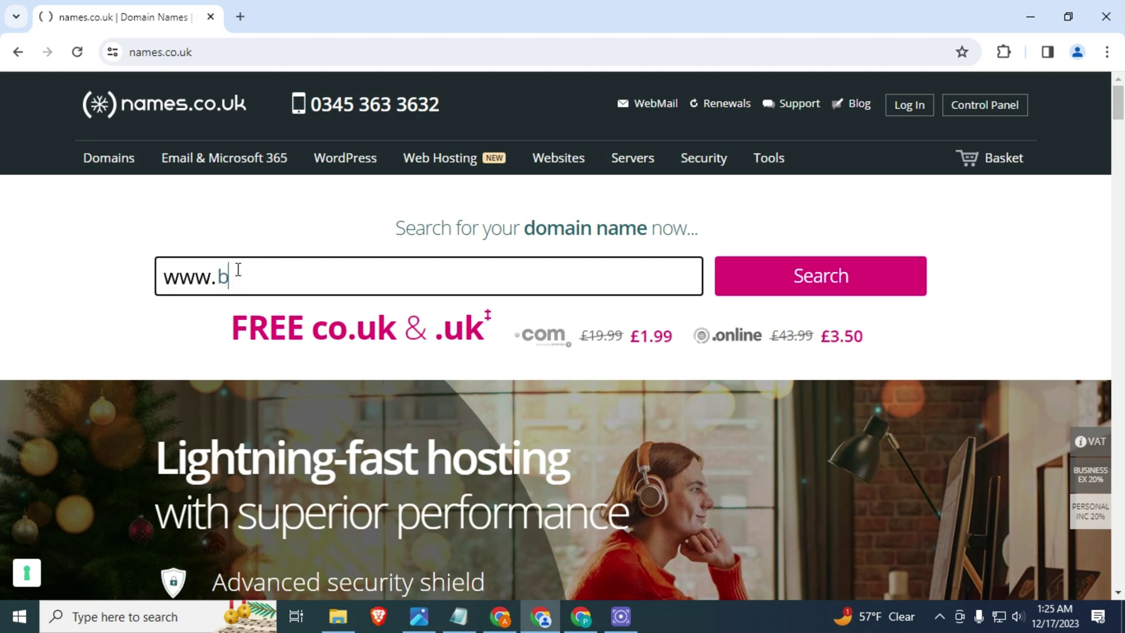
type("b")
type("bha")
type("g")
key("BackSpace")
type("ma")
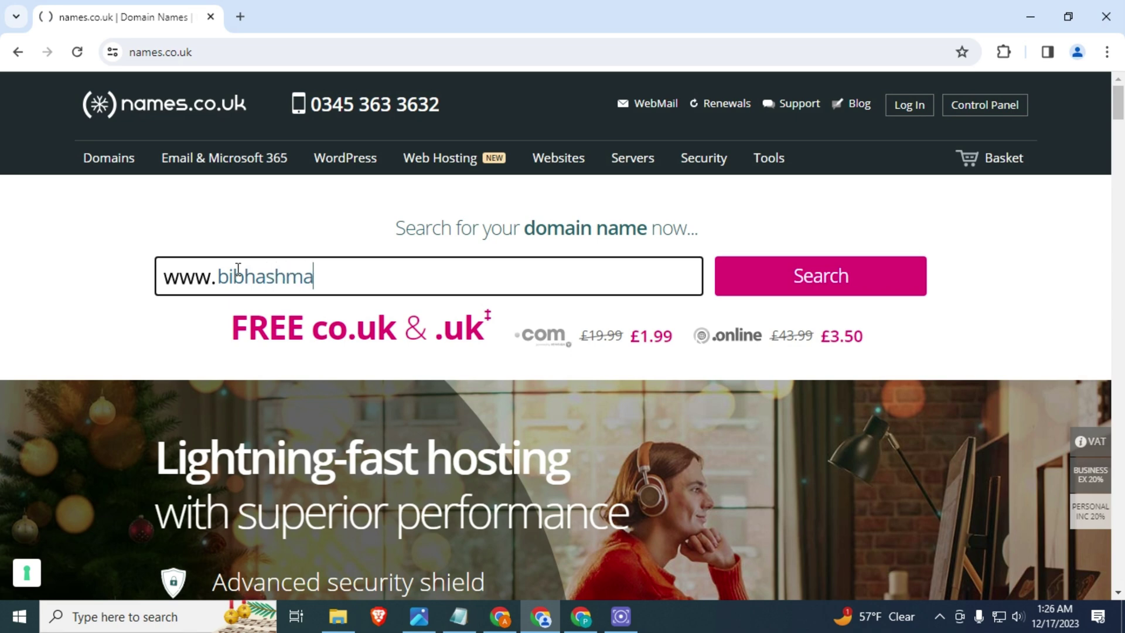
type("llik.")
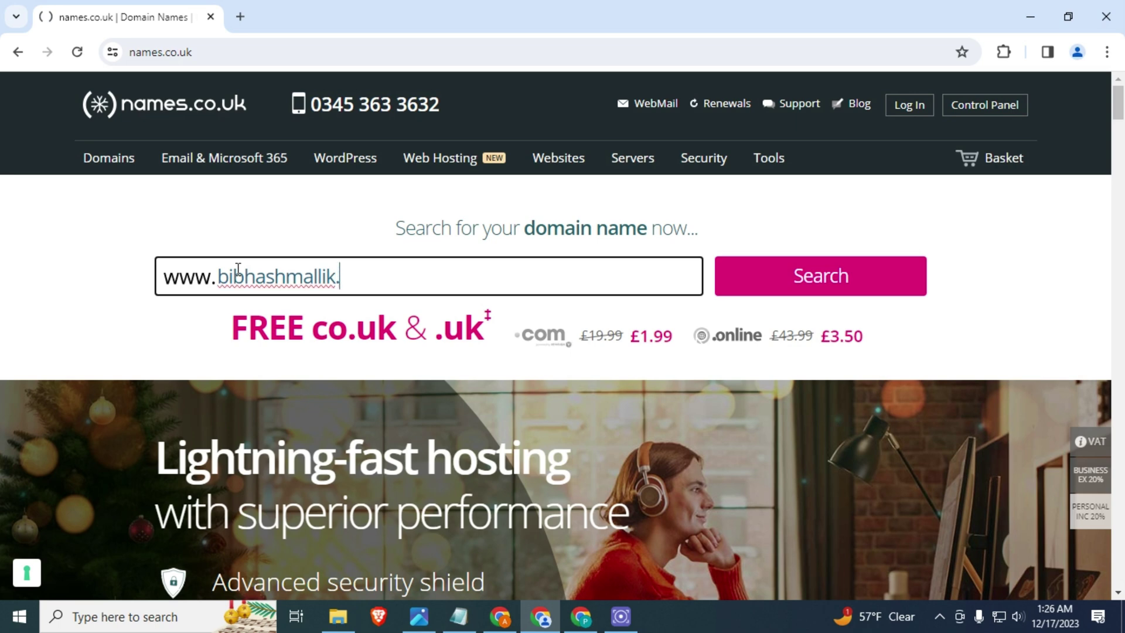
type("k")
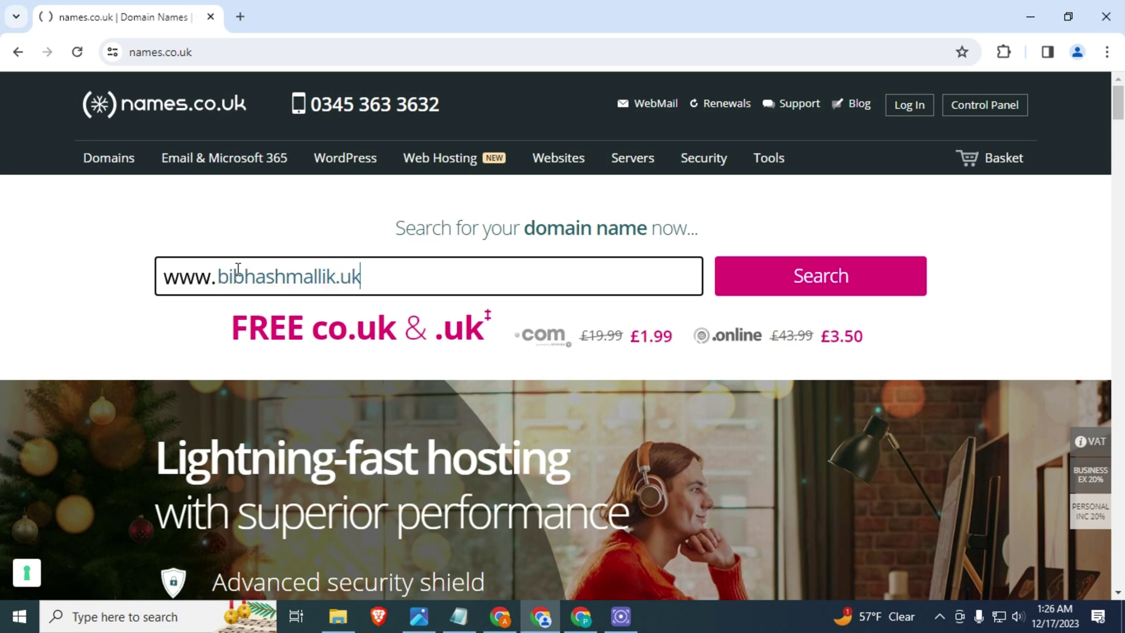
left_click(824, 278)
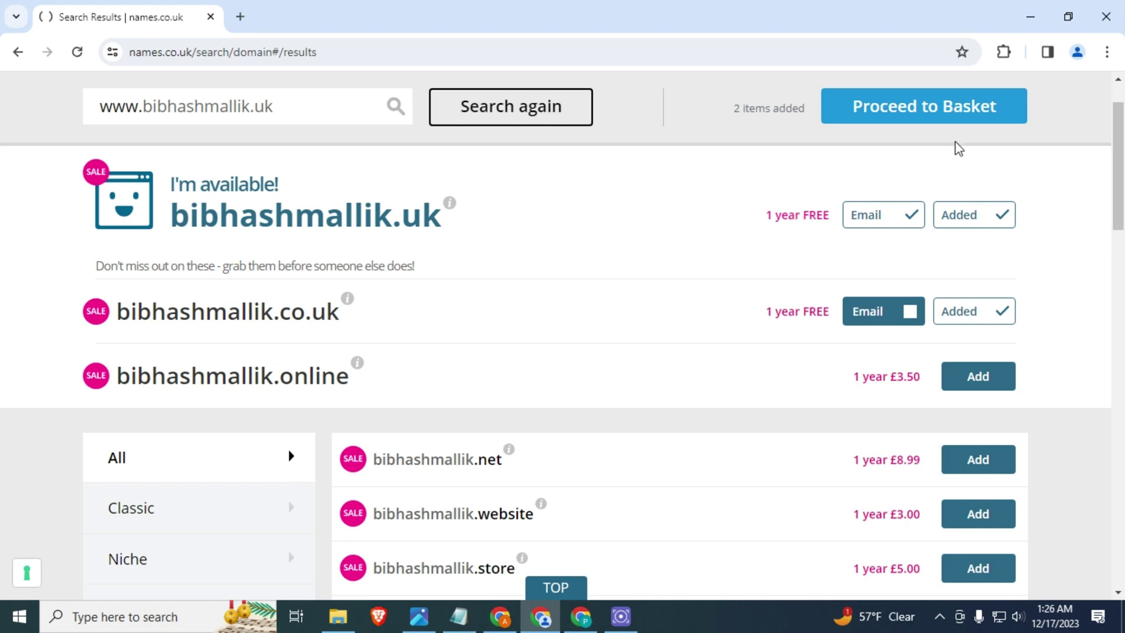
Highlight the basket's '2 items added' notice confirming both bibhashmallik domains are in
double_click(756, 109)
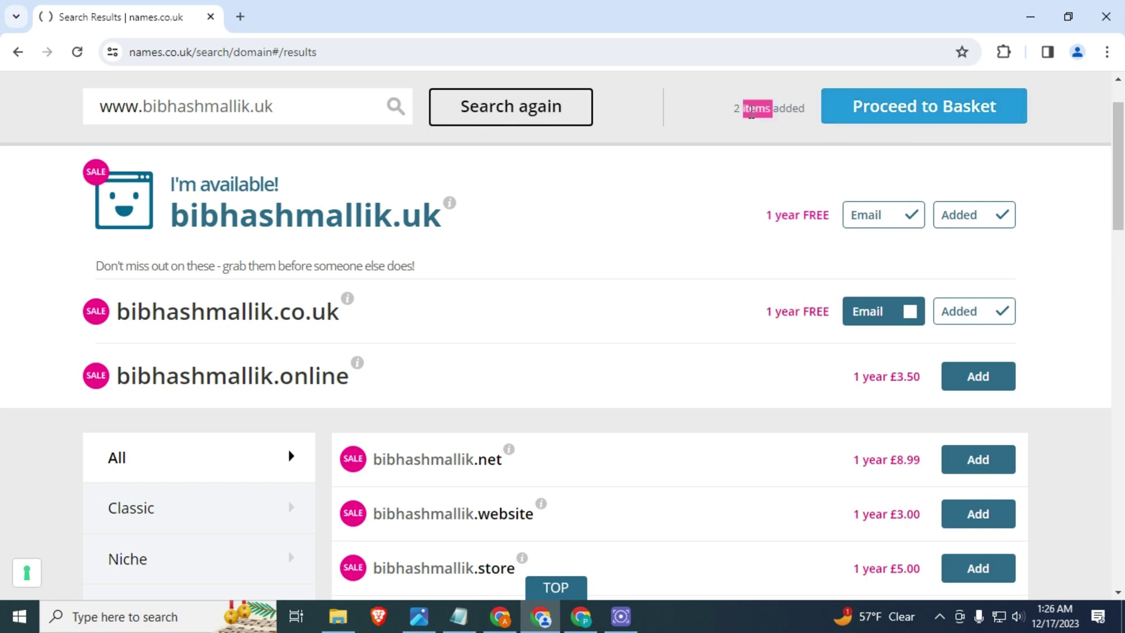
triple_click(752, 111)
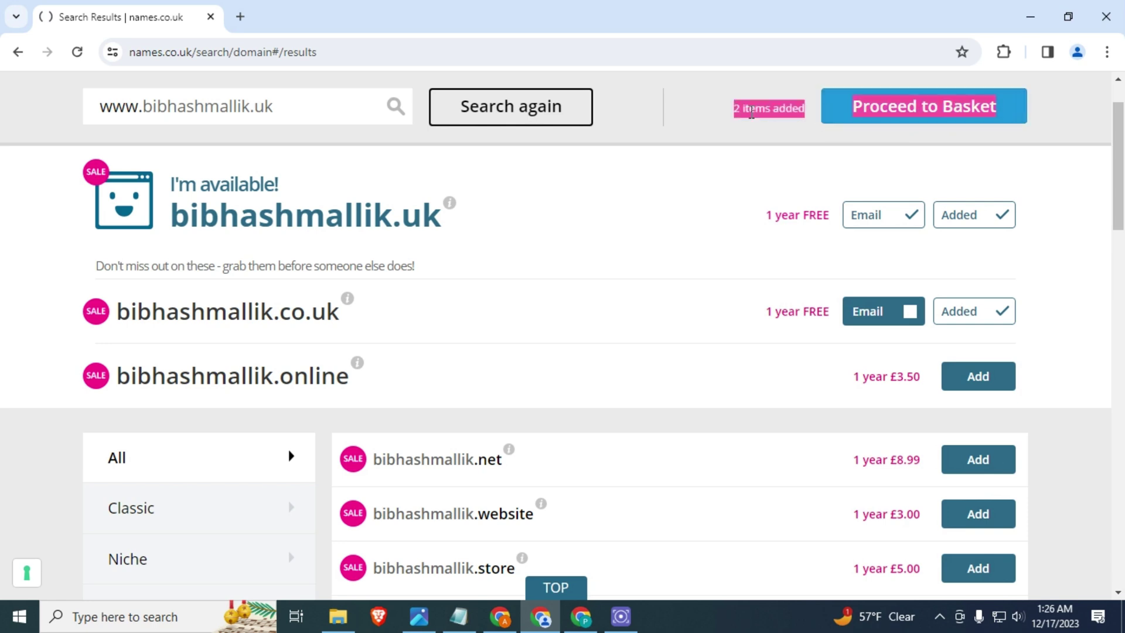
left_click(714, 130)
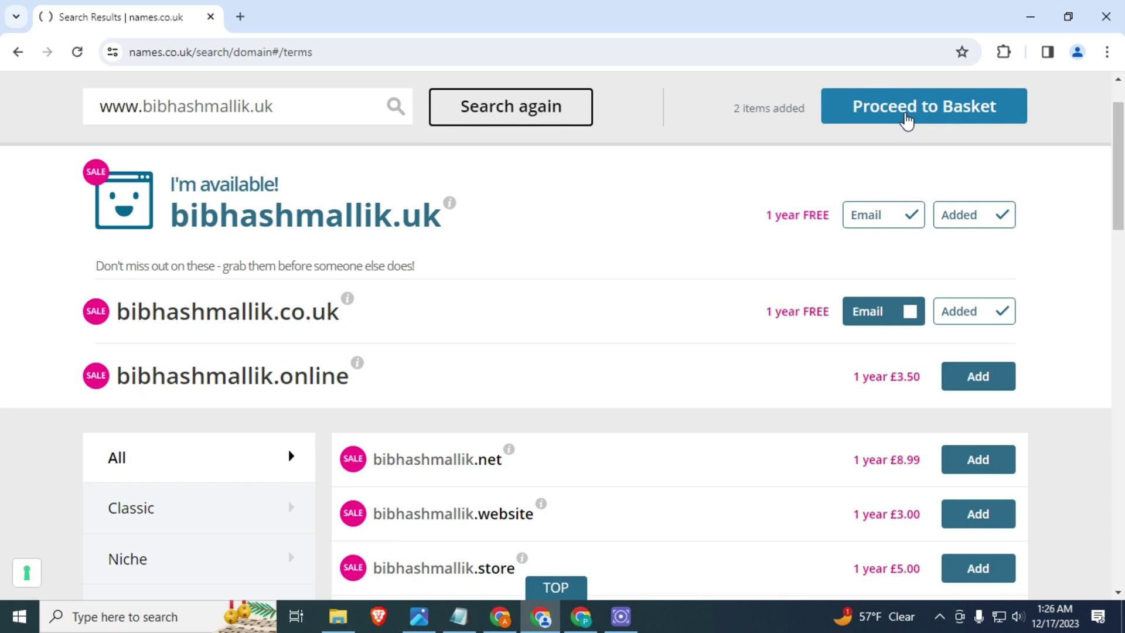
Switch off Domain Proxy for bibhashmallik.uk and bibhashmallik.co.uk and continue checkout
left_click(906, 121)
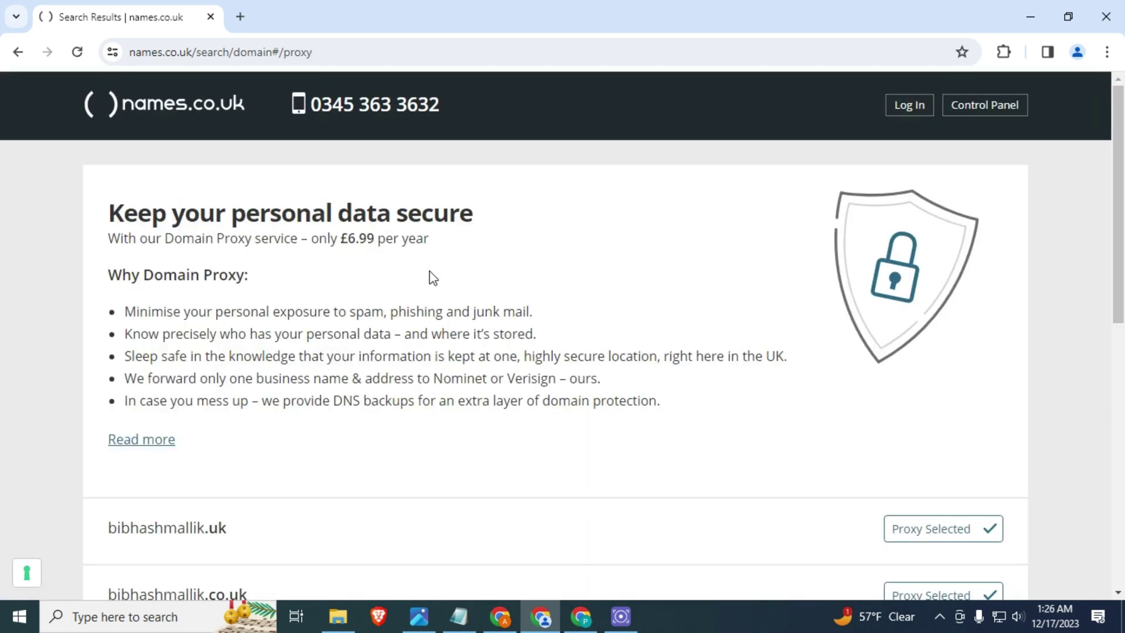
scroll(430, 278, "down", 1)
scroll(431, 278, "down", 1)
scroll(431, 278, "down", 1)
scroll(431, 278, "down", 1)
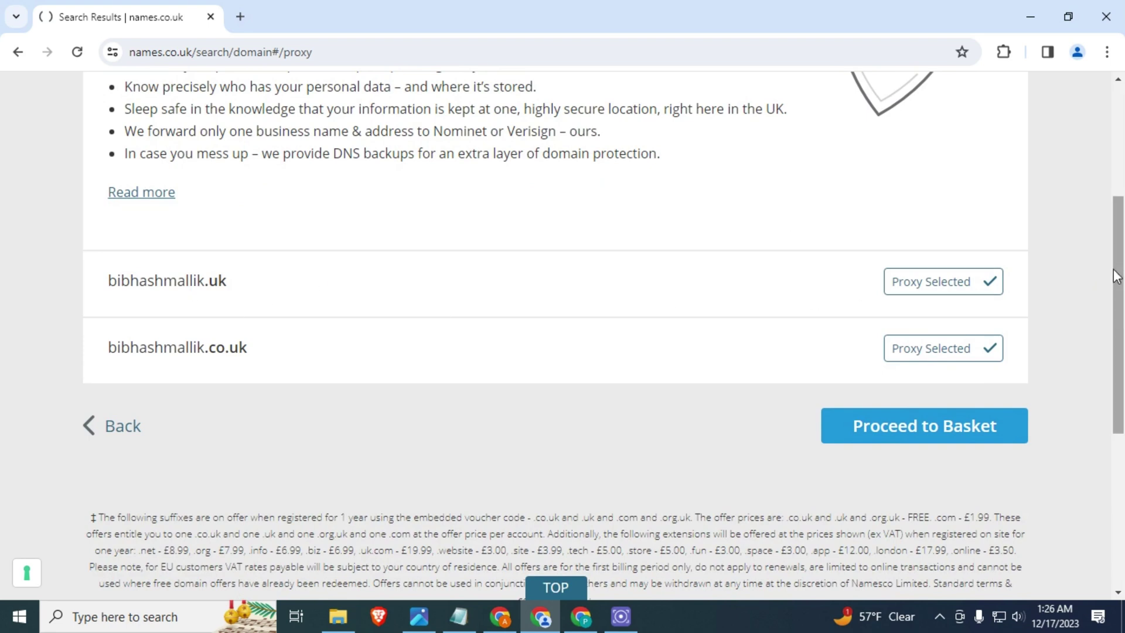
left_click(972, 283)
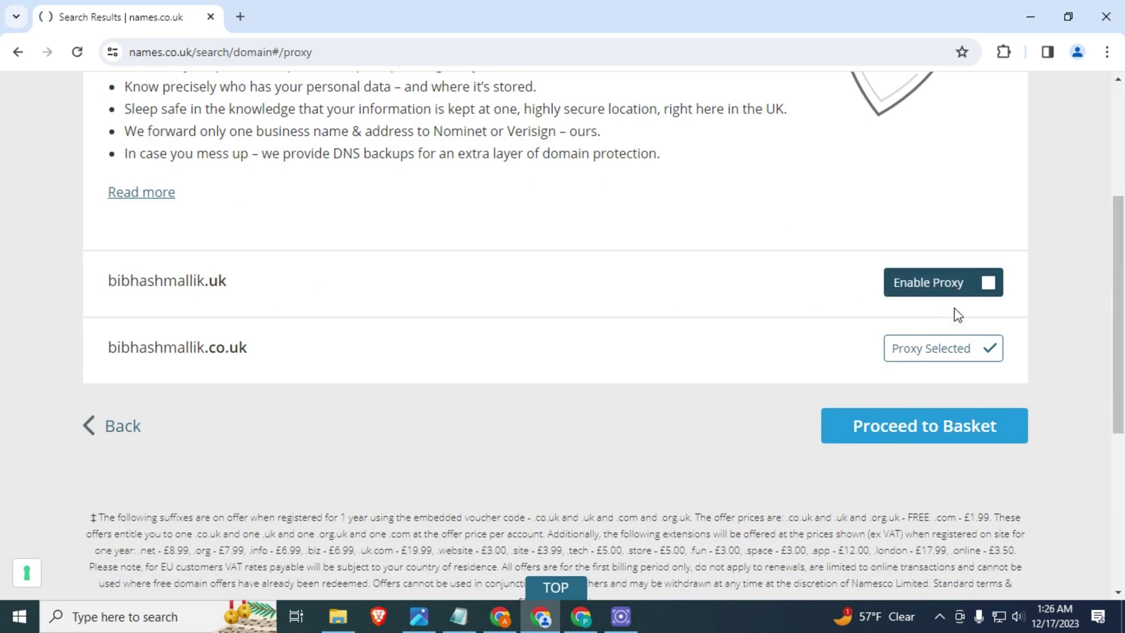
left_click(985, 351)
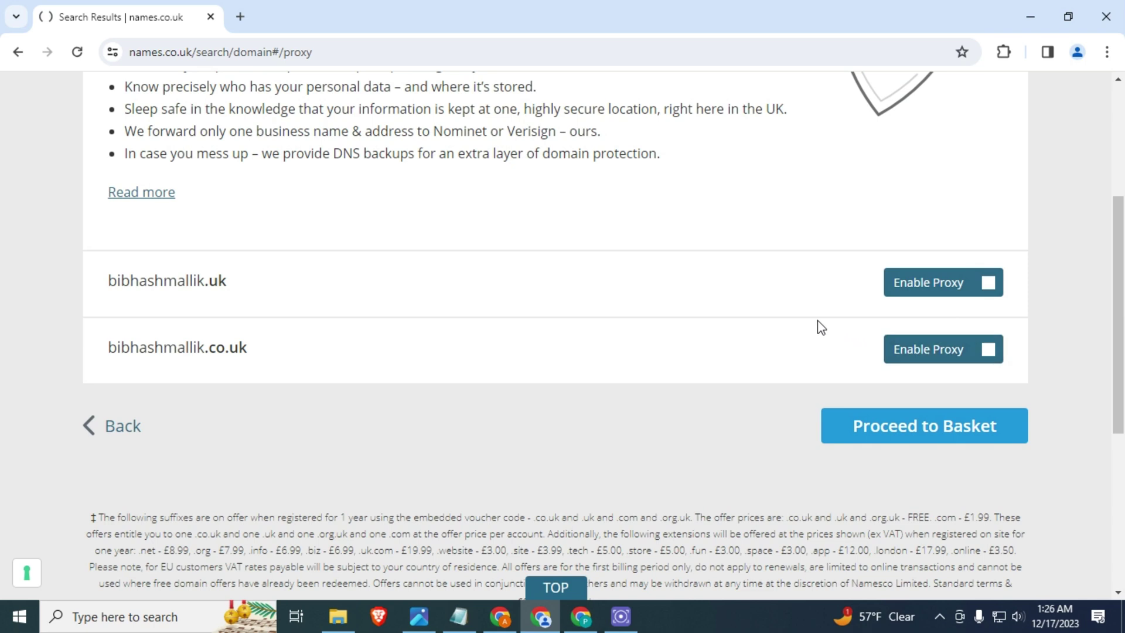
scroll(791, 343, "up", 1)
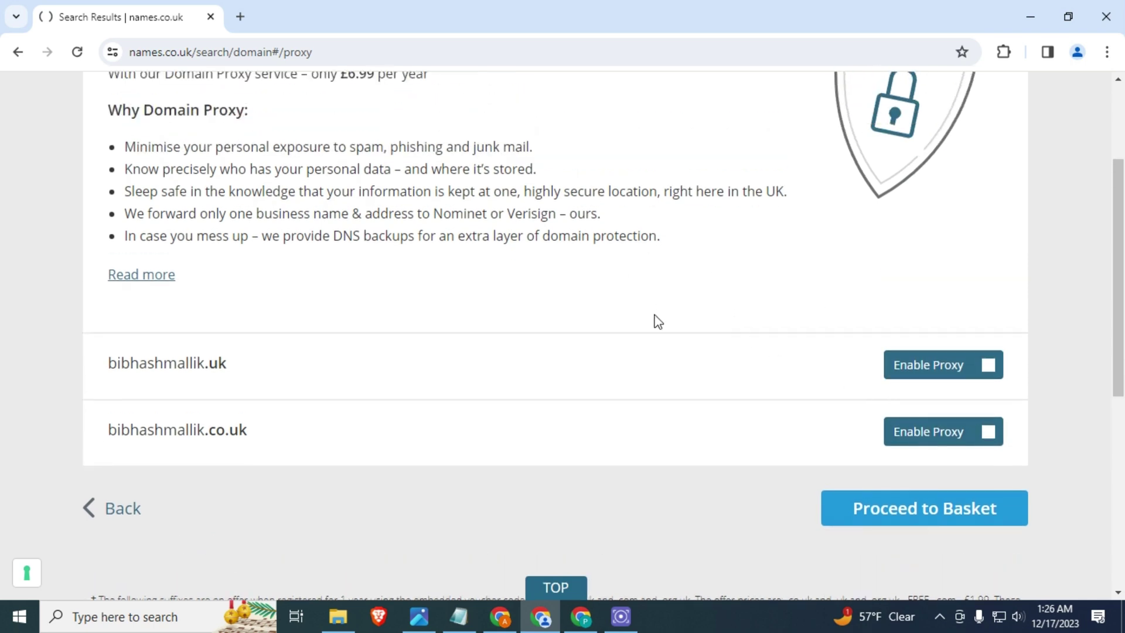
scroll(739, 365, "down", 1)
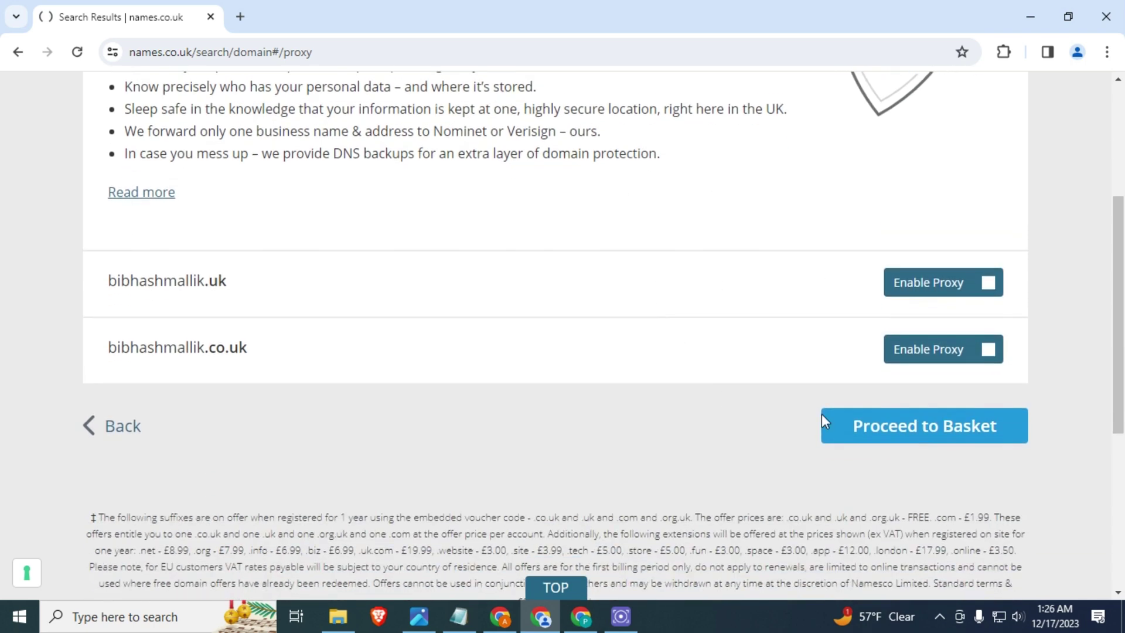
left_click(889, 435)
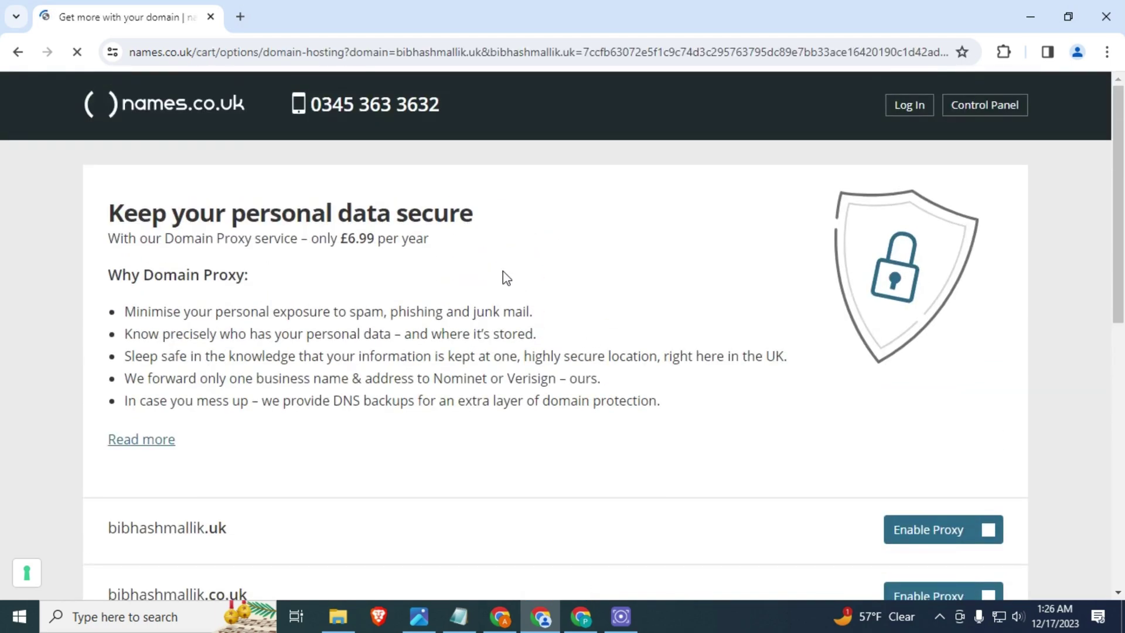
scroll(497, 271, "down", 2)
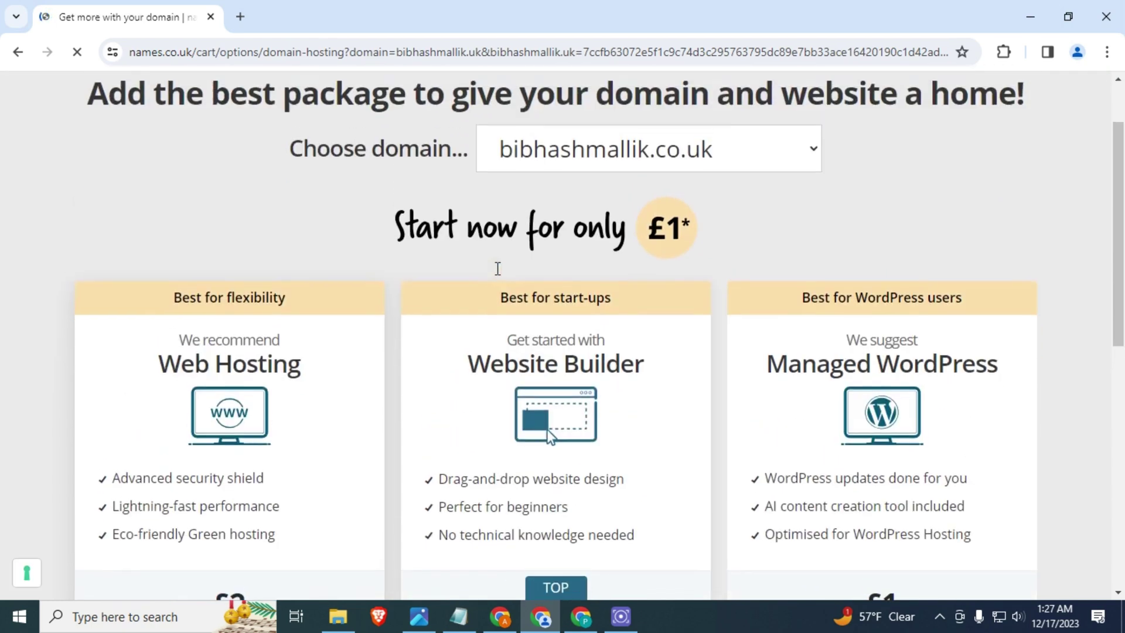
scroll(498, 273, "down", 3)
scroll(499, 273, "down", 1)
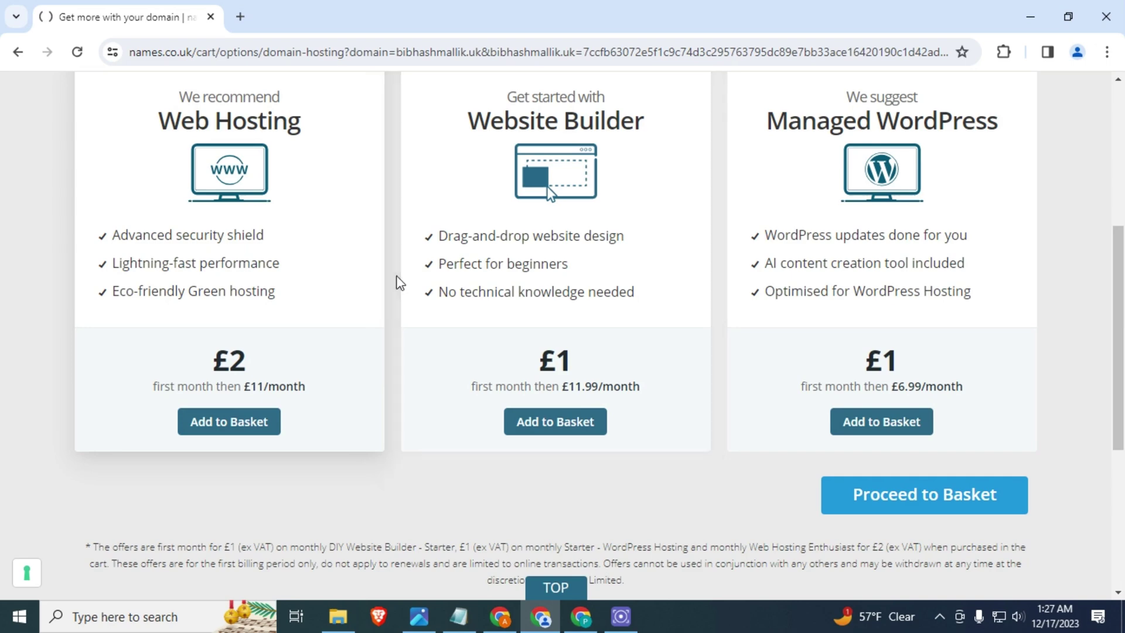
scroll(396, 283, "up", 1)
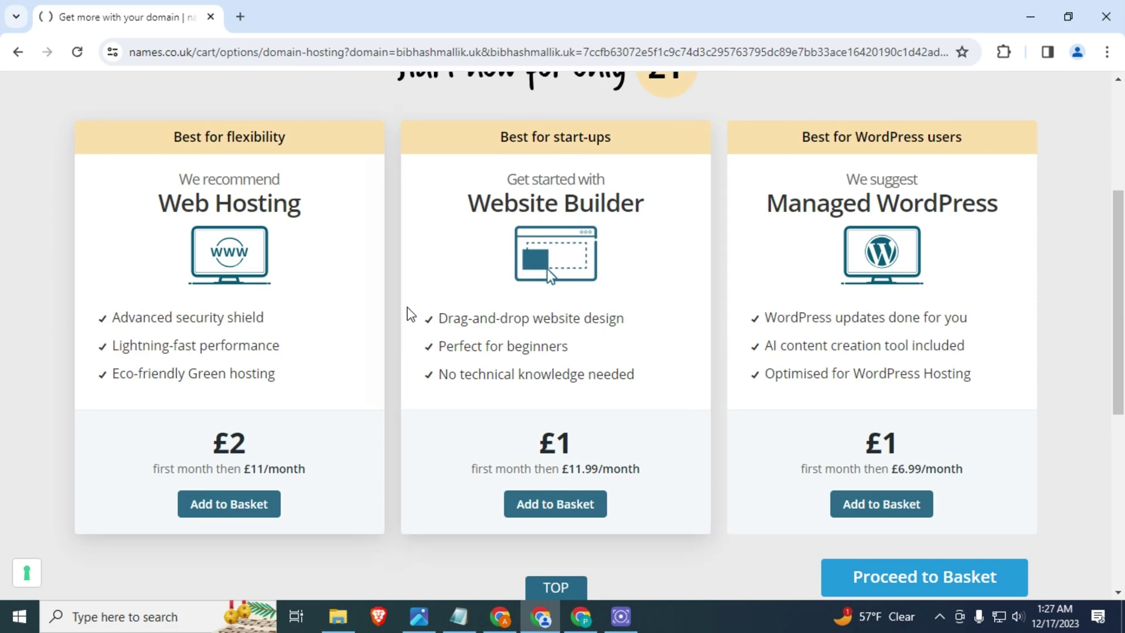
scroll(405, 314, "down", 1)
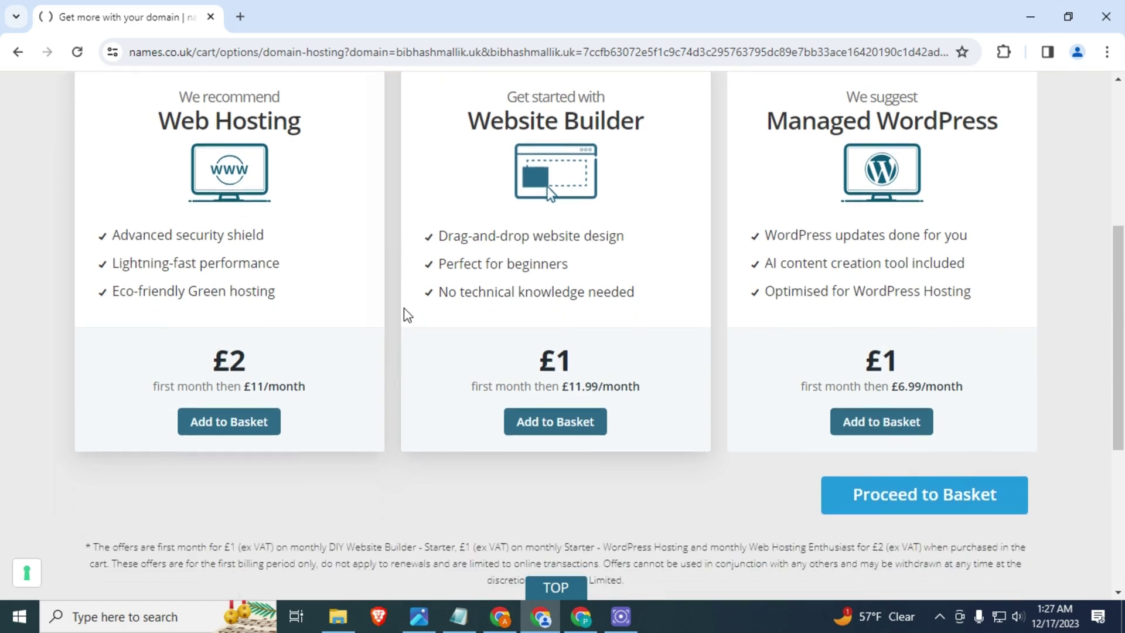
scroll(404, 314, "down", 1)
scroll(405, 314, "up", 1)
scroll(404, 314, "up", 3)
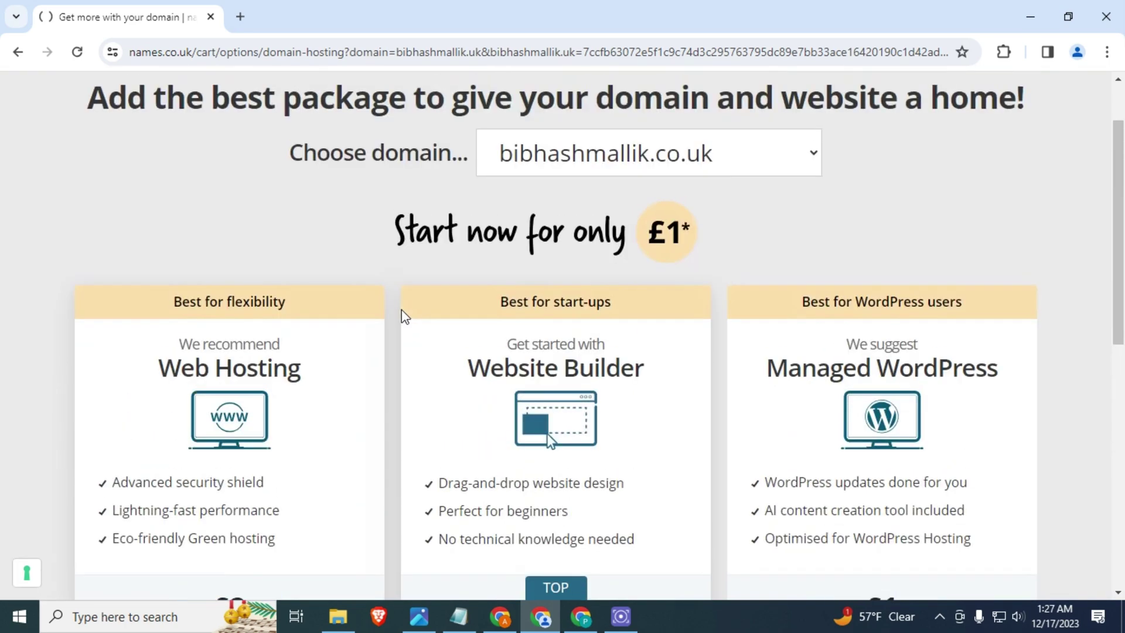
scroll(650, 264, "down", 5)
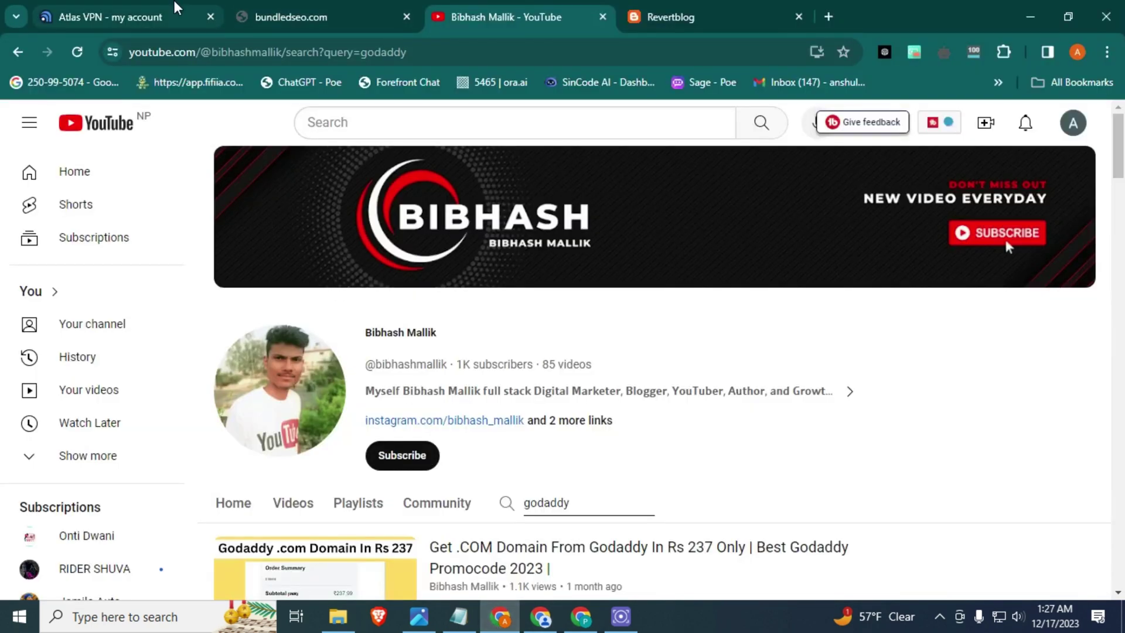
Open the Atlas VPN account tab and highlight the 'Your plan: Premium' text
left_click(176, 14)
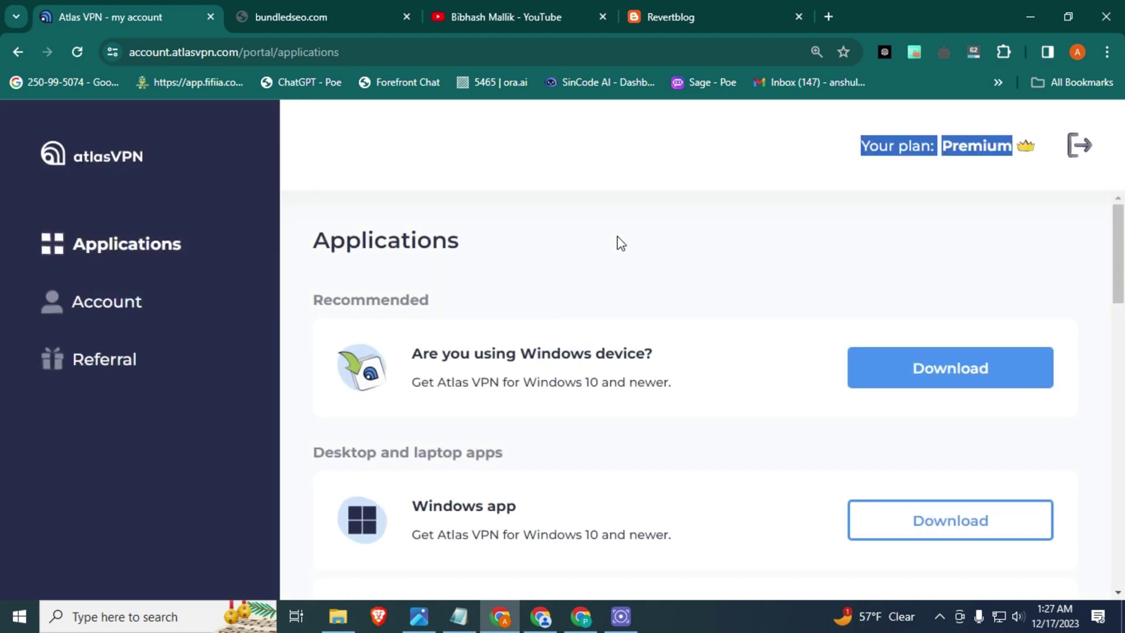
left_click(739, 218)
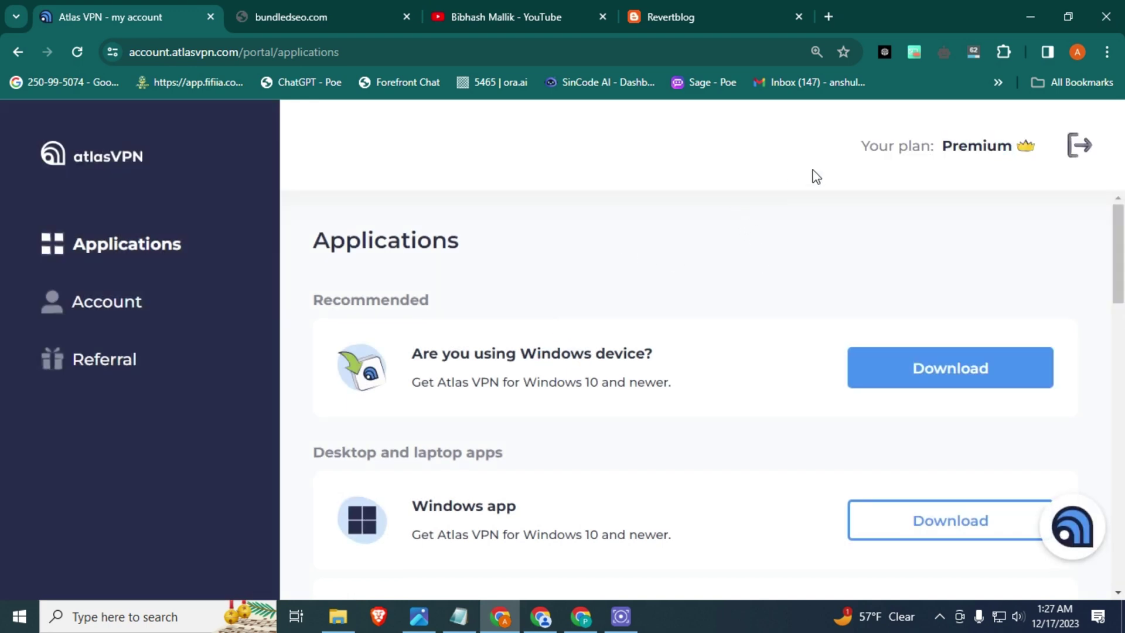
triple_click(919, 145)
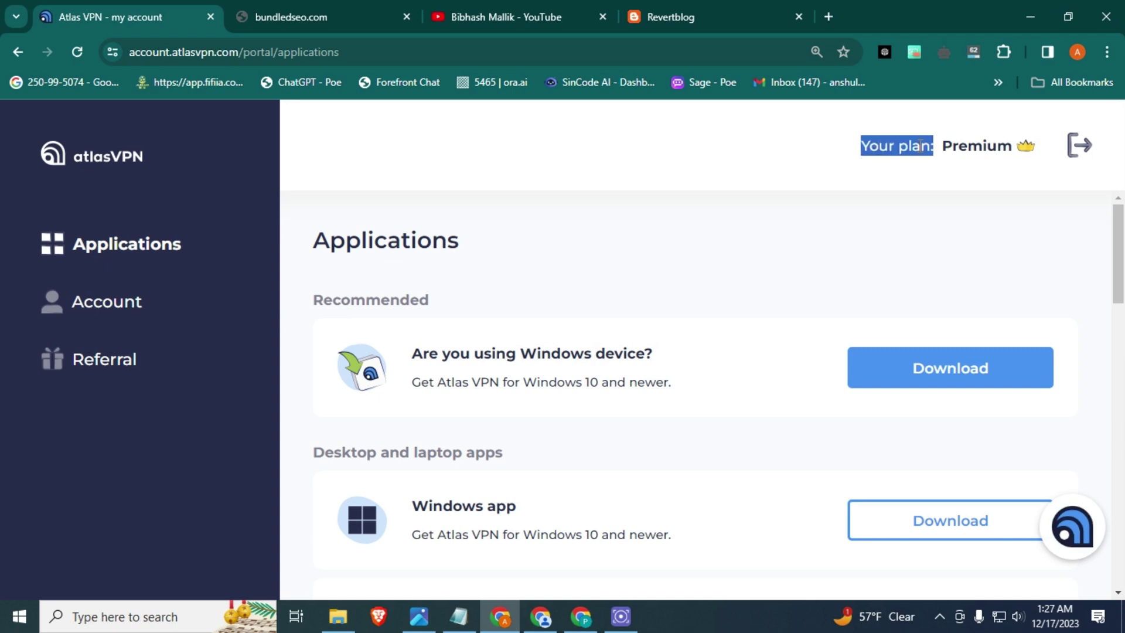
double_click(974, 146)
left_click(790, 166)
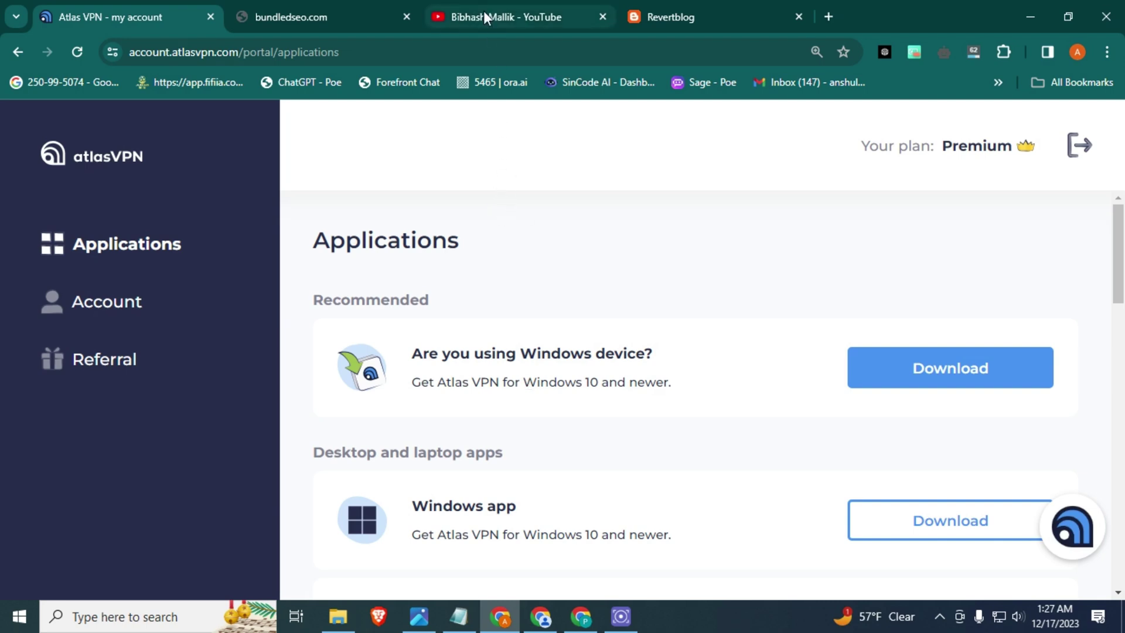
Remove the 2 x 2GB email mailboxes from the names.co.uk basket, then start account creation
left_click(543, 618)
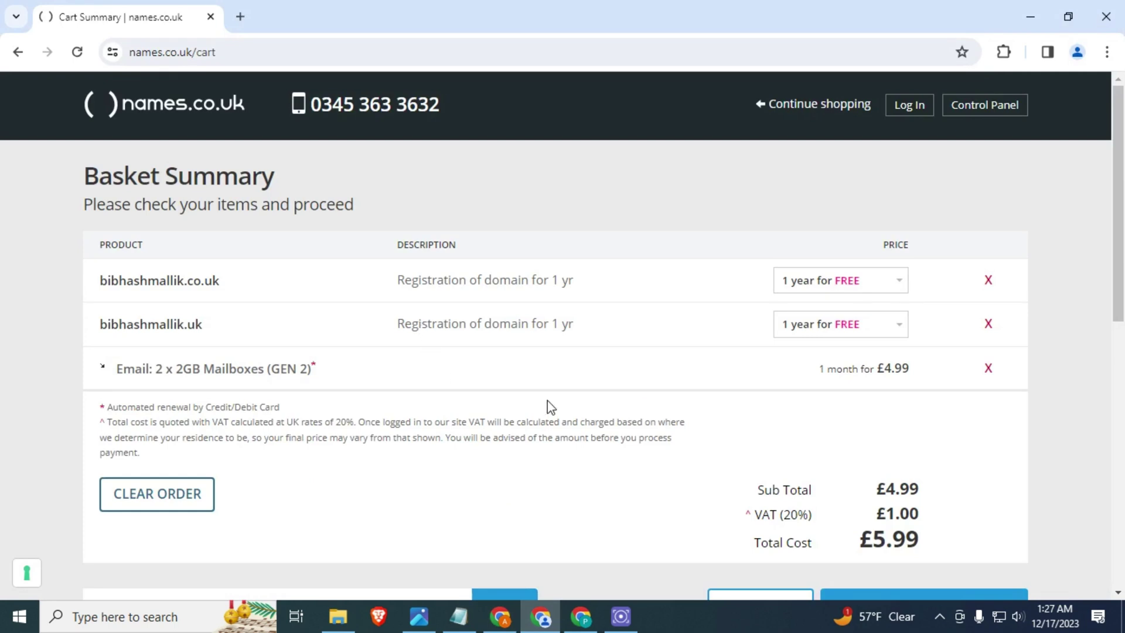
scroll(564, 361, "down", 1)
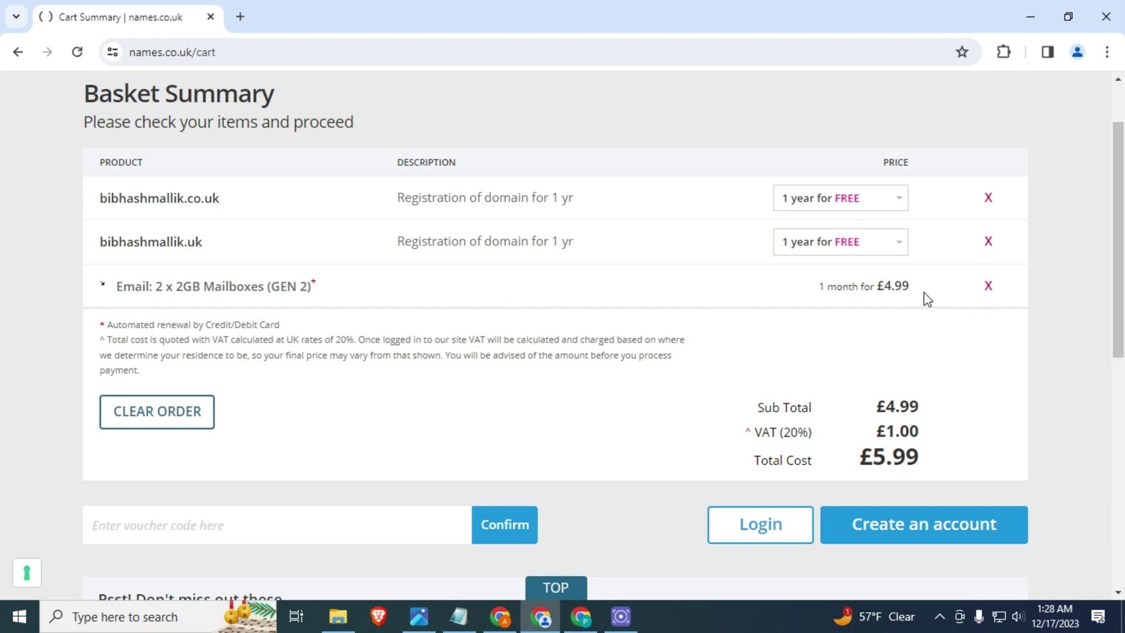
triple_click(169, 287)
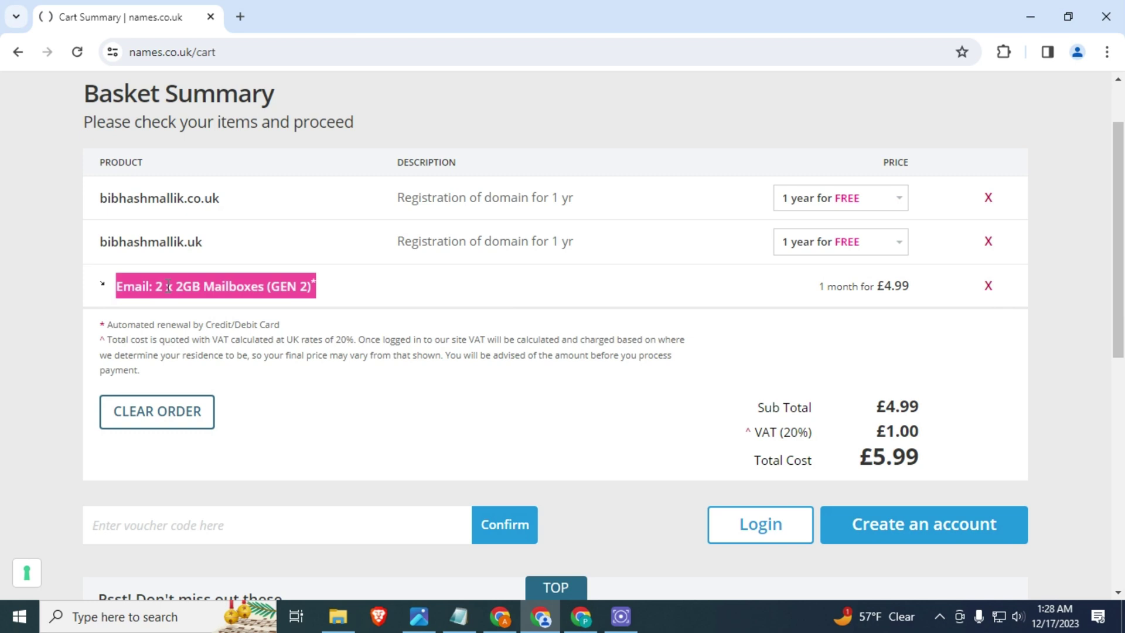
left_click(986, 290)
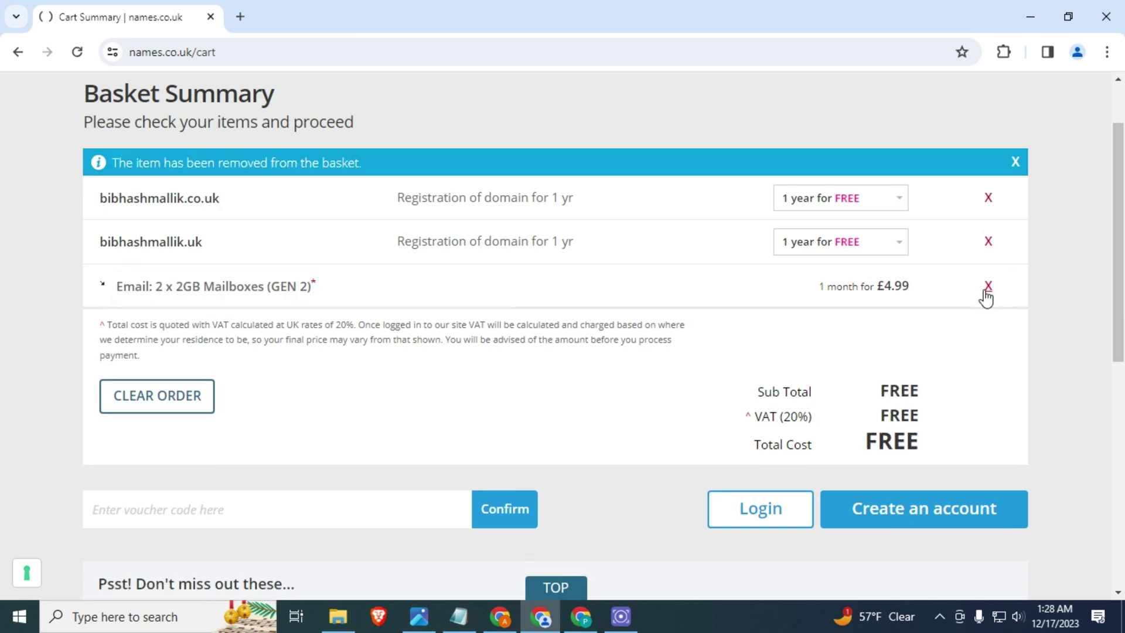
scroll(945, 309, "down", 1)
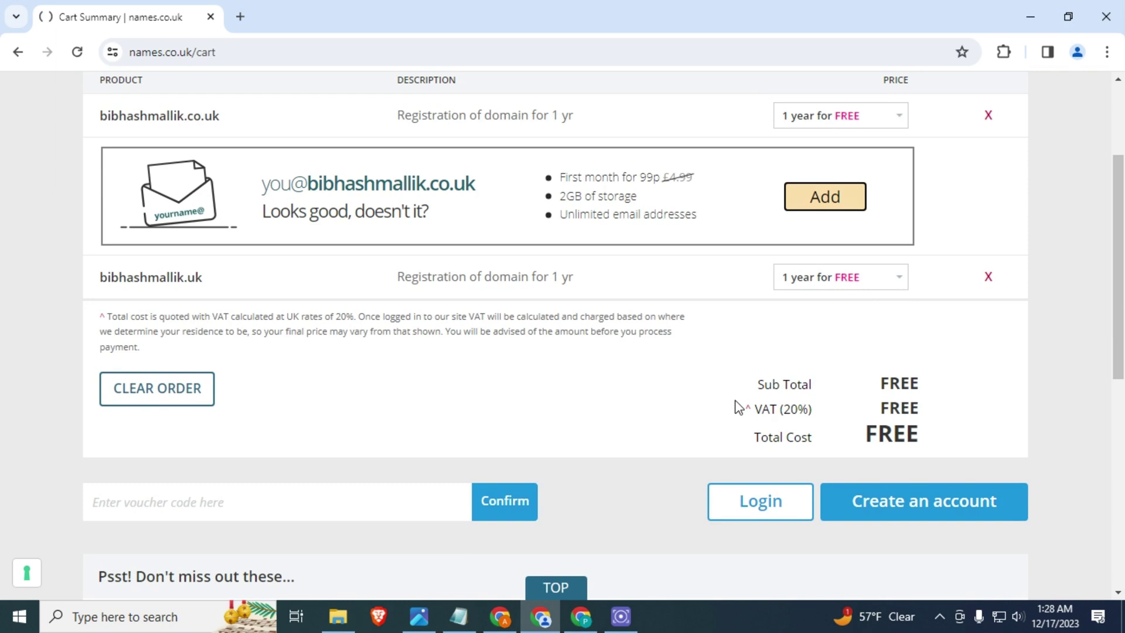
left_click(923, 514)
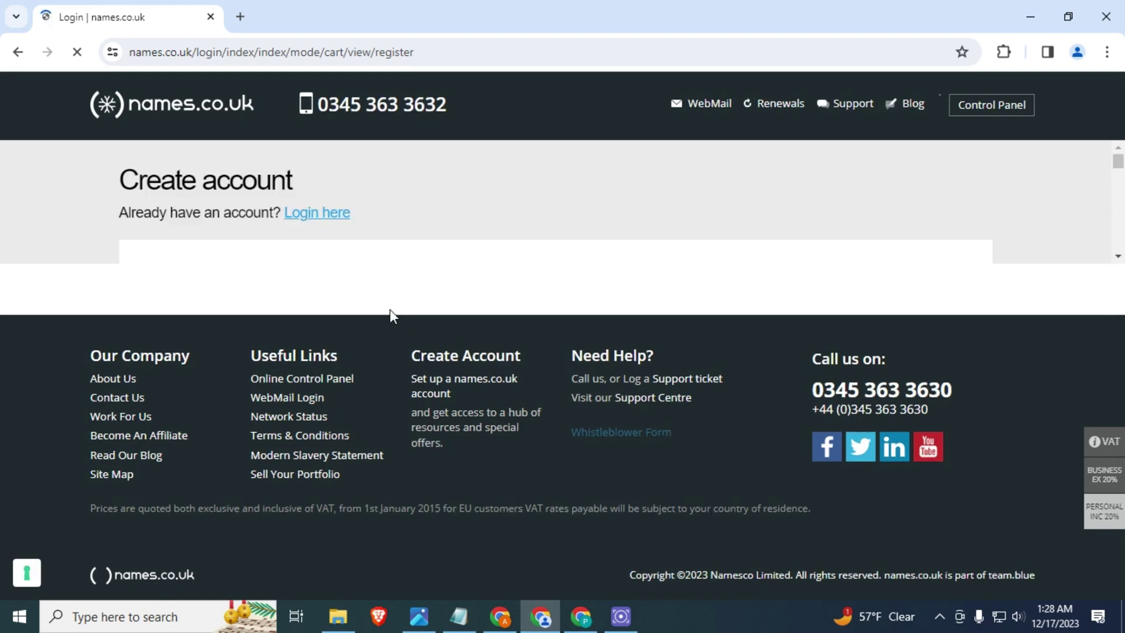
scroll(392, 316, "down", 2)
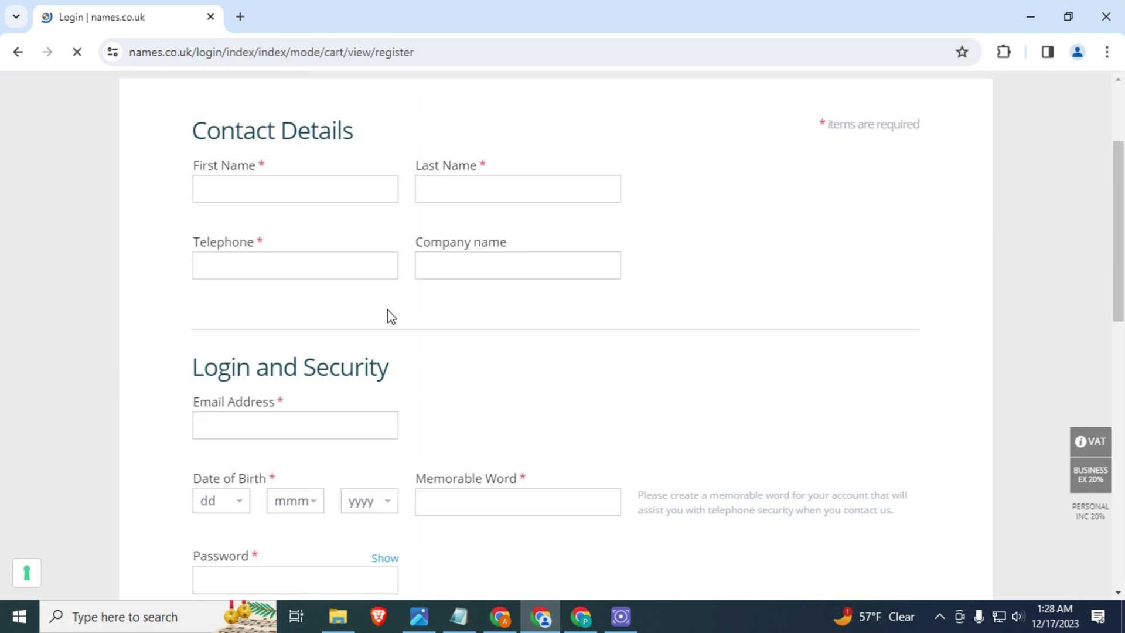
Enter the first name on the new account form and move to Last Name
left_click(226, 189)
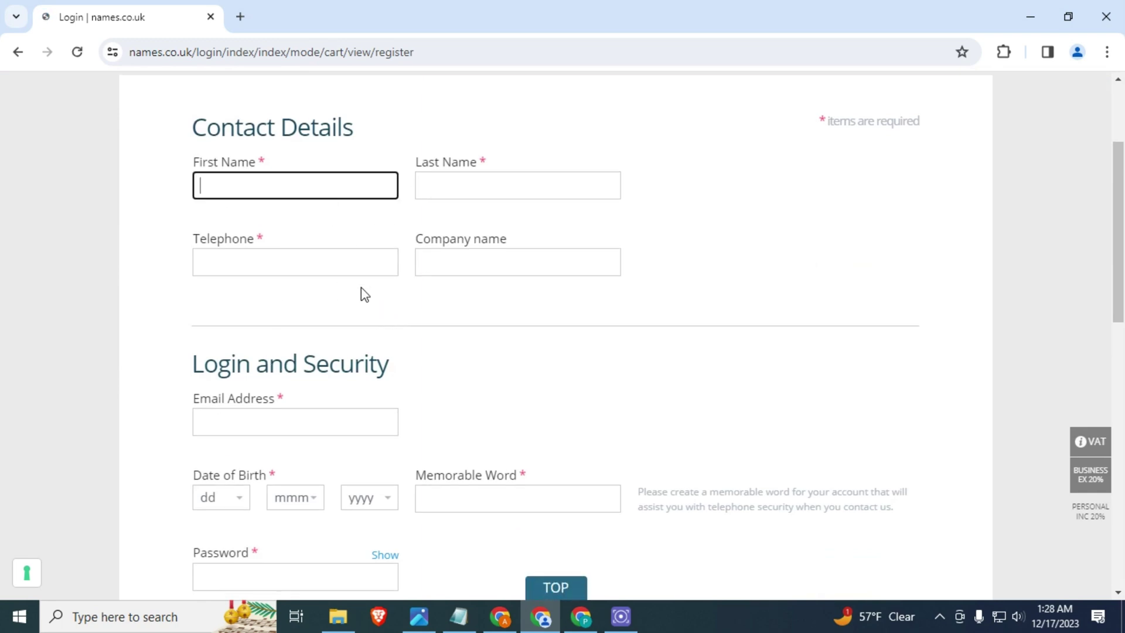
scroll(361, 290, "down", 3)
scroll(361, 288, "down", 3)
scroll(361, 289, "up", 6)
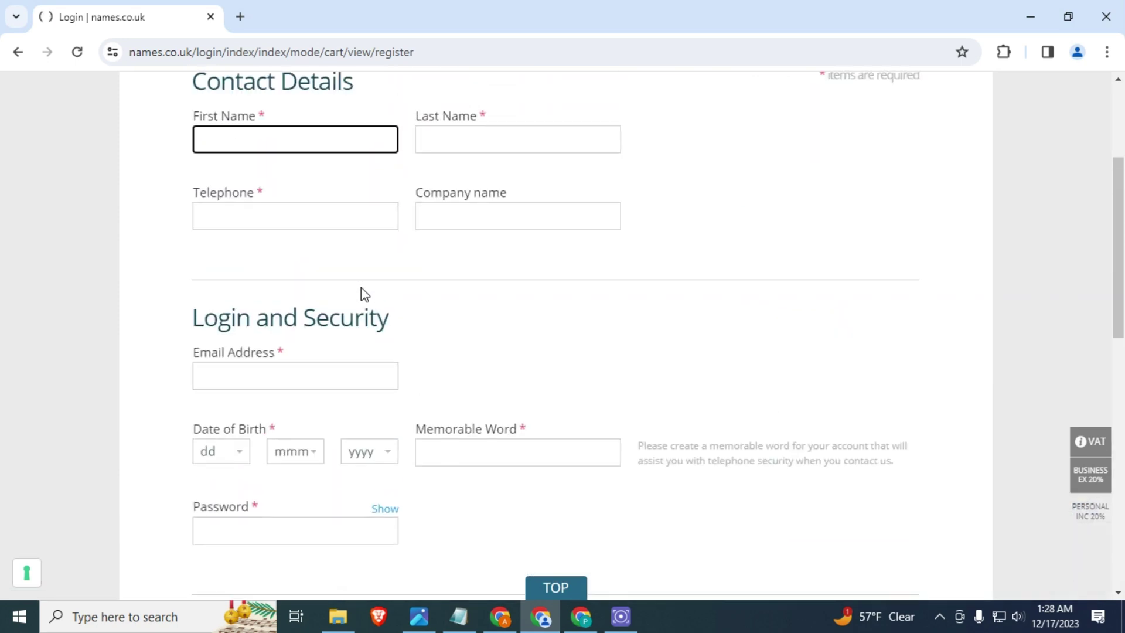
scroll(361, 289, "up", 2)
scroll(362, 289, "down", 1)
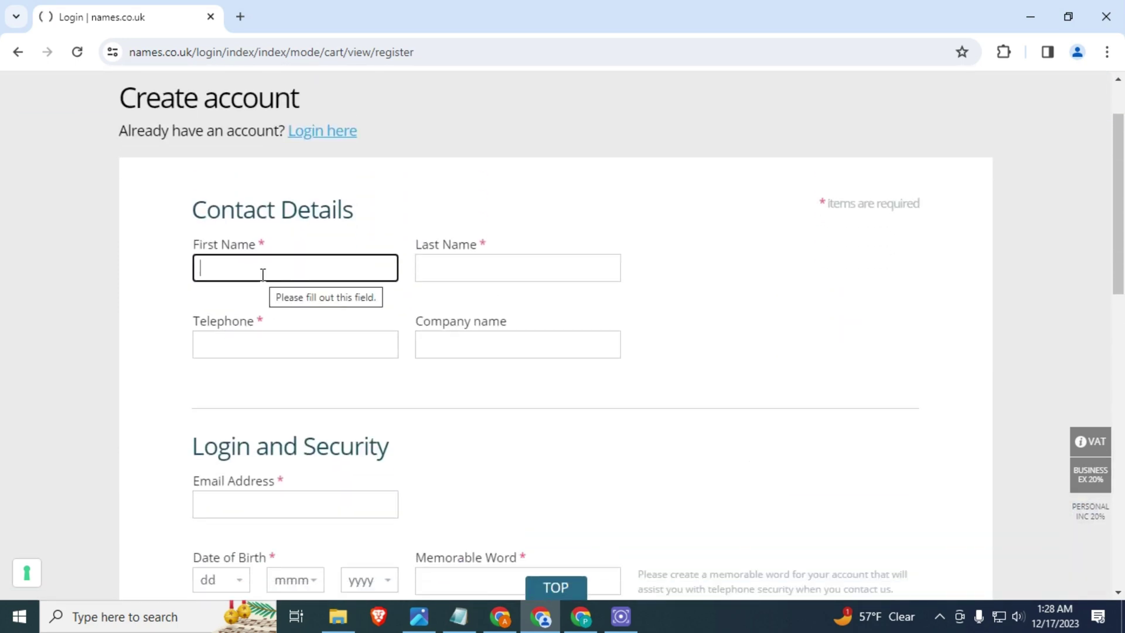
type("b")
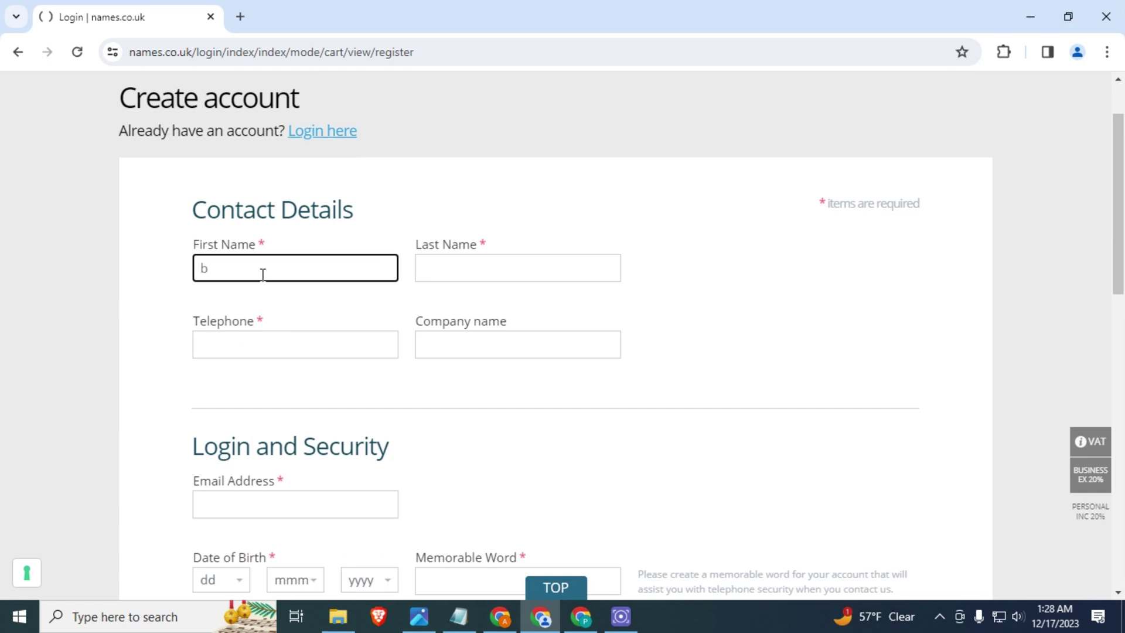
type("ibhas")
type("g")
key("Tab")
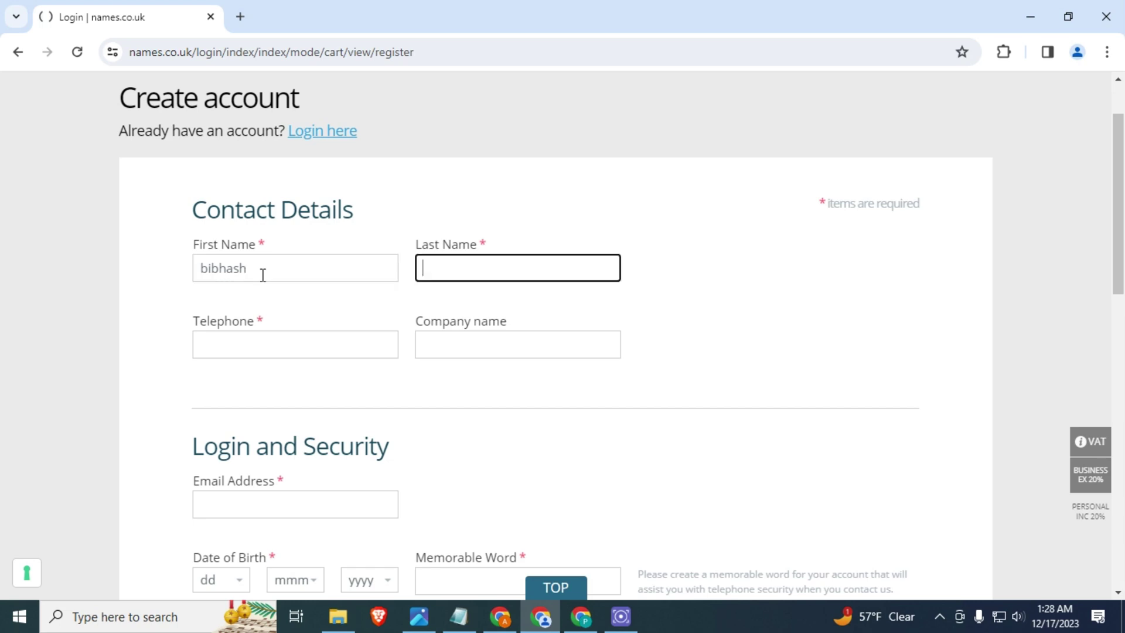
type("Mallik")
scroll(262, 275, "down", 2)
scroll(546, 289, "down", 7)
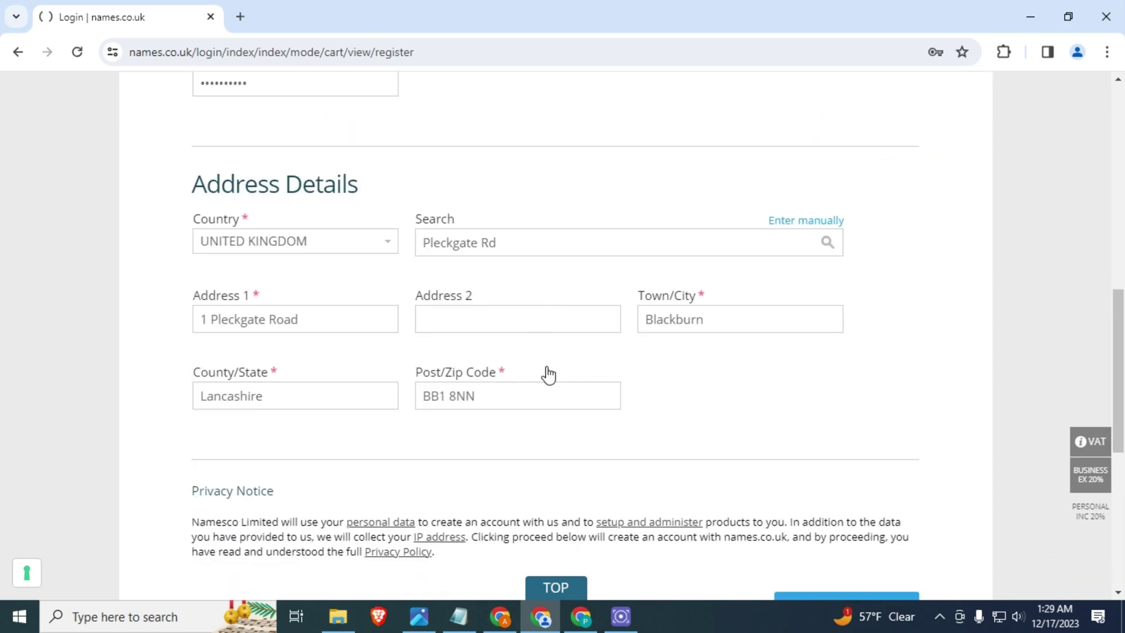
scroll(572, 365, "down", 2)
scroll(572, 365, "up", 5)
scroll(572, 367, "up", 2)
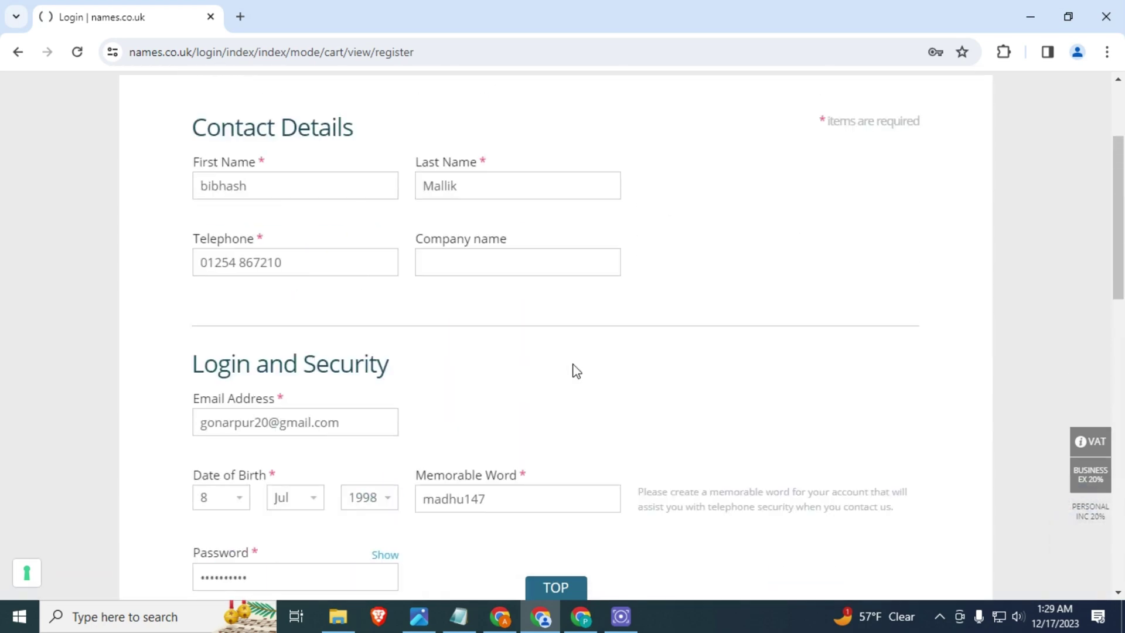
scroll(581, 364, "up", 2)
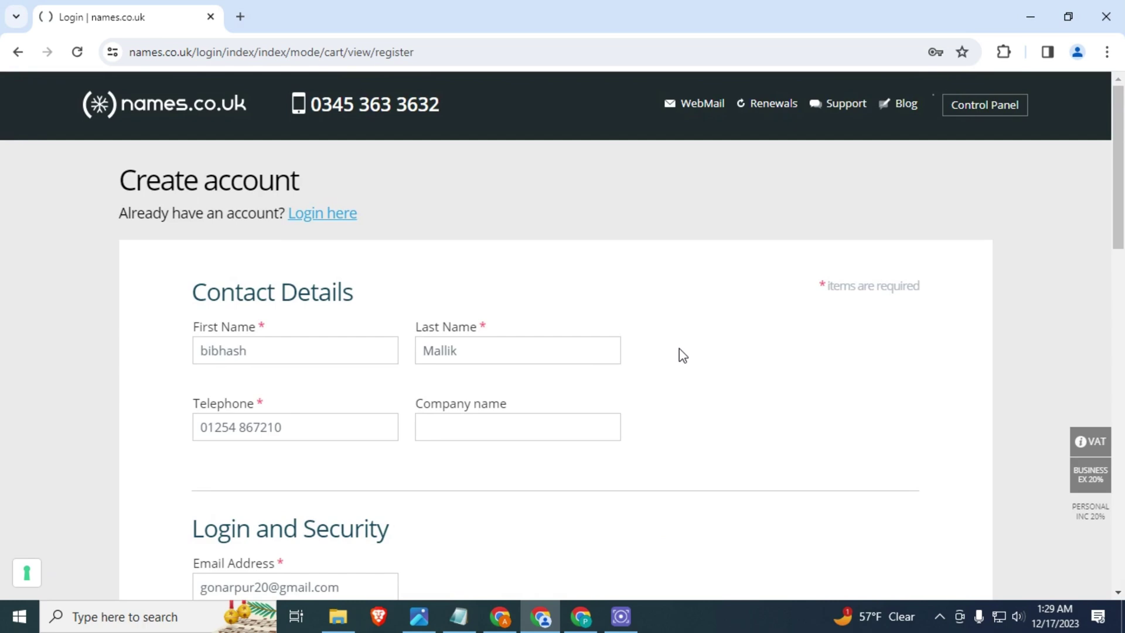
scroll(641, 295, "down", 3)
scroll(643, 290, "down", 5)
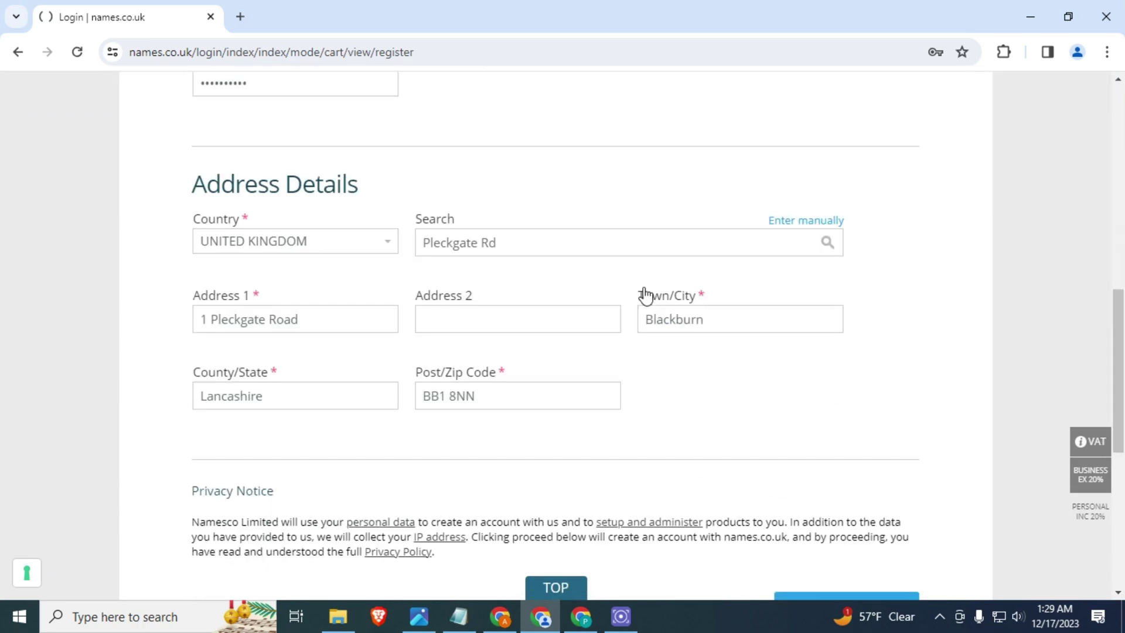
scroll(645, 281, "down", 2)
scroll(650, 282, "down", 2)
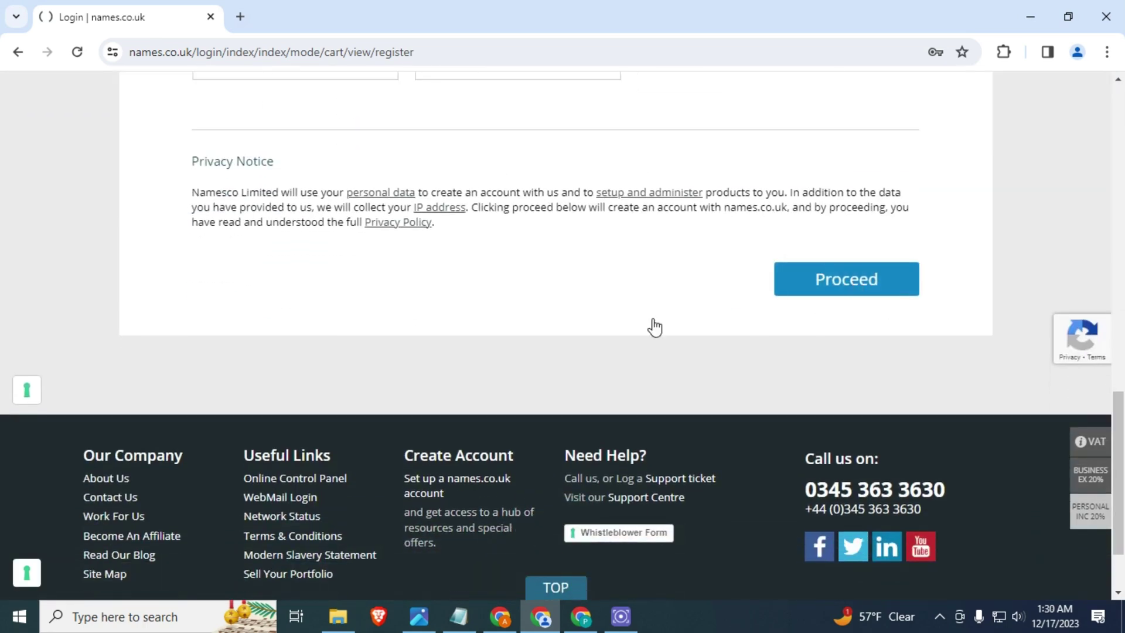
scroll(671, 309, "up", 1)
scroll(674, 321, "up", 2)
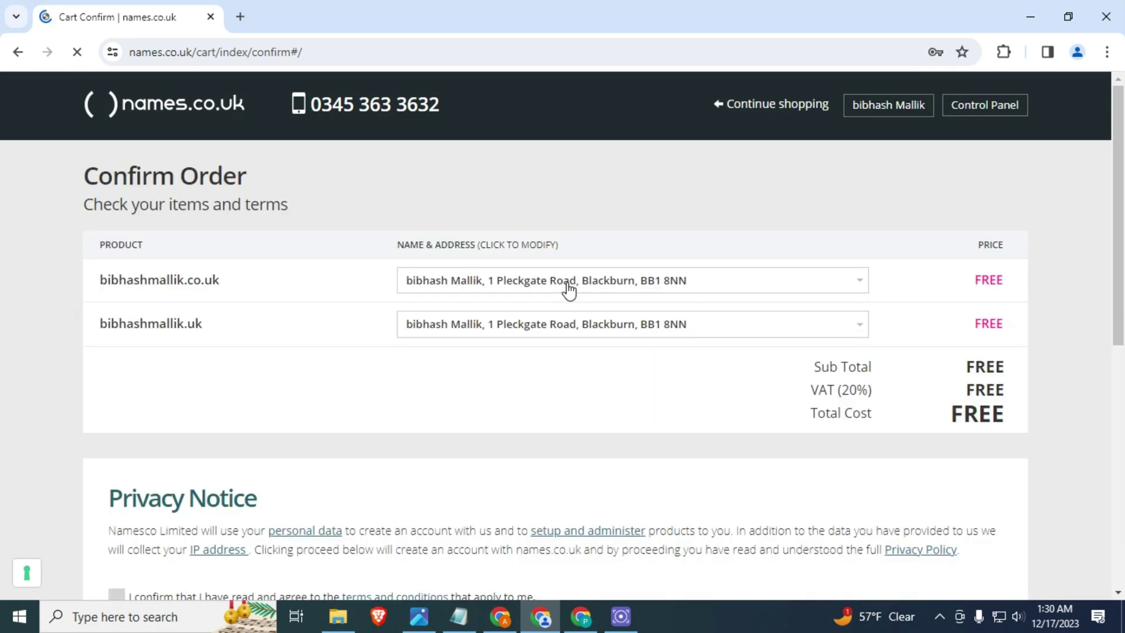
Decline saving the password and highlight the bibhashmallik domain names in the order
left_click(934, 301)
left_click_drag(225, 206, 1002, 237)
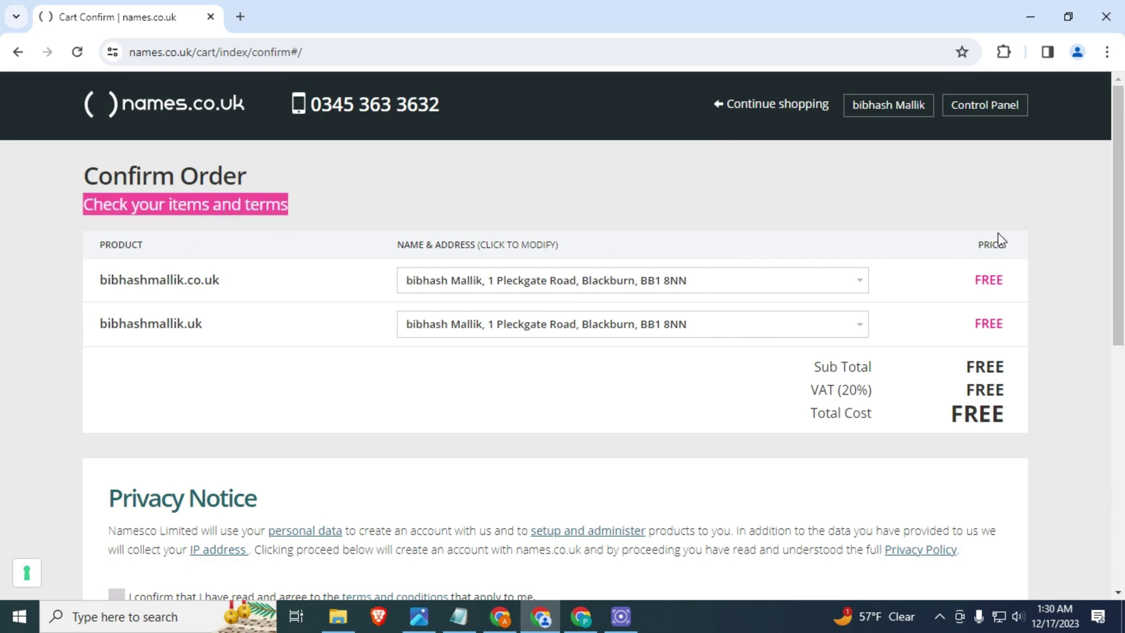
scroll(843, 226, "down", 3)
scroll(768, 276, "up", 3)
triple_click(162, 282)
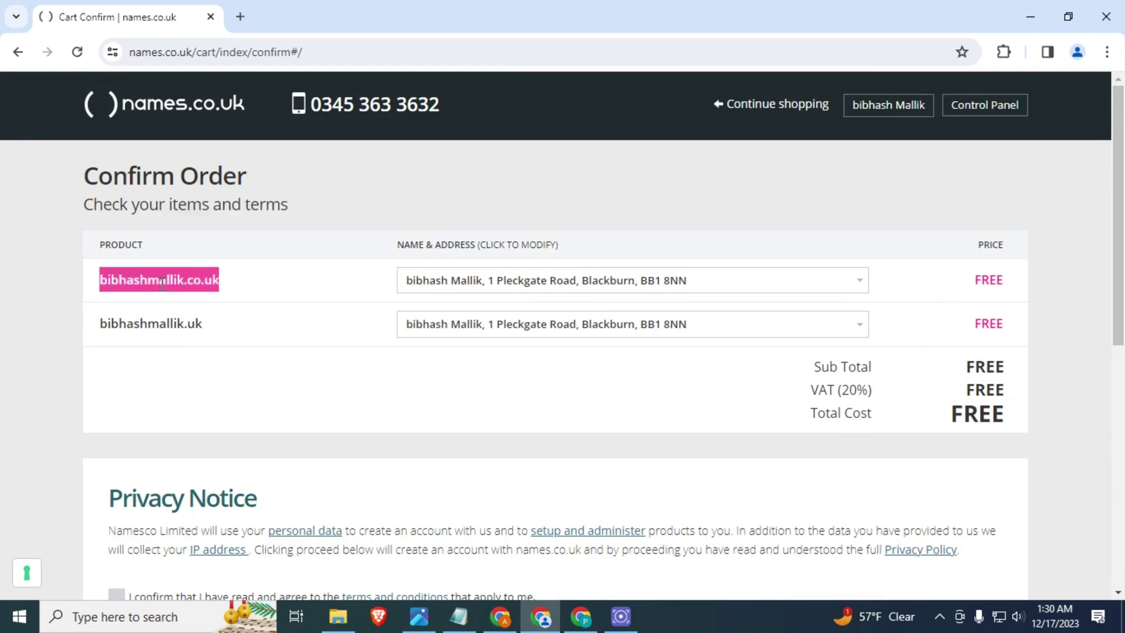
double_click(172, 331)
triple_click(165, 296)
left_click(189, 327)
scroll(304, 363, "down", 2)
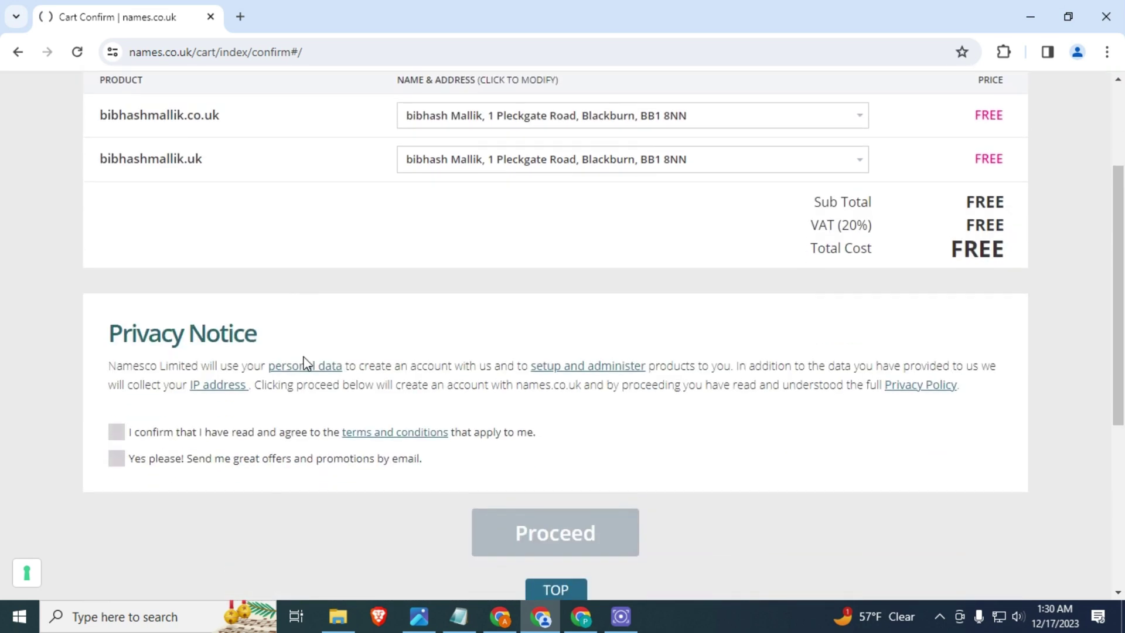
scroll(302, 363, "down", 1)
Accept the terms, opt in to emailed offers, and submit the free order
left_click(116, 349)
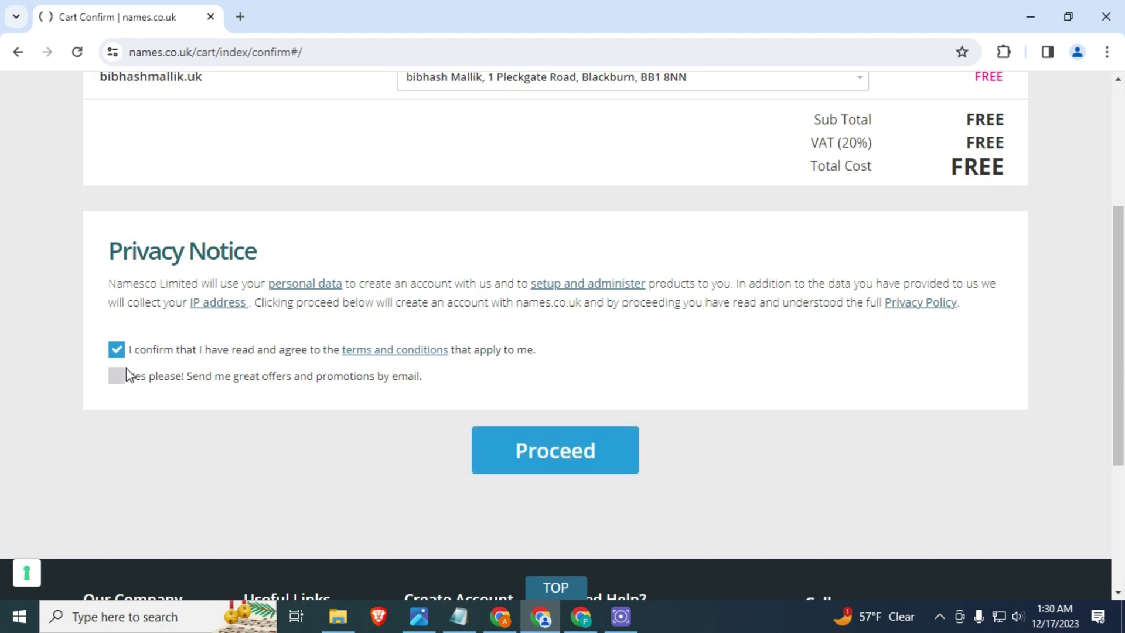
left_click(115, 384)
left_click(527, 453)
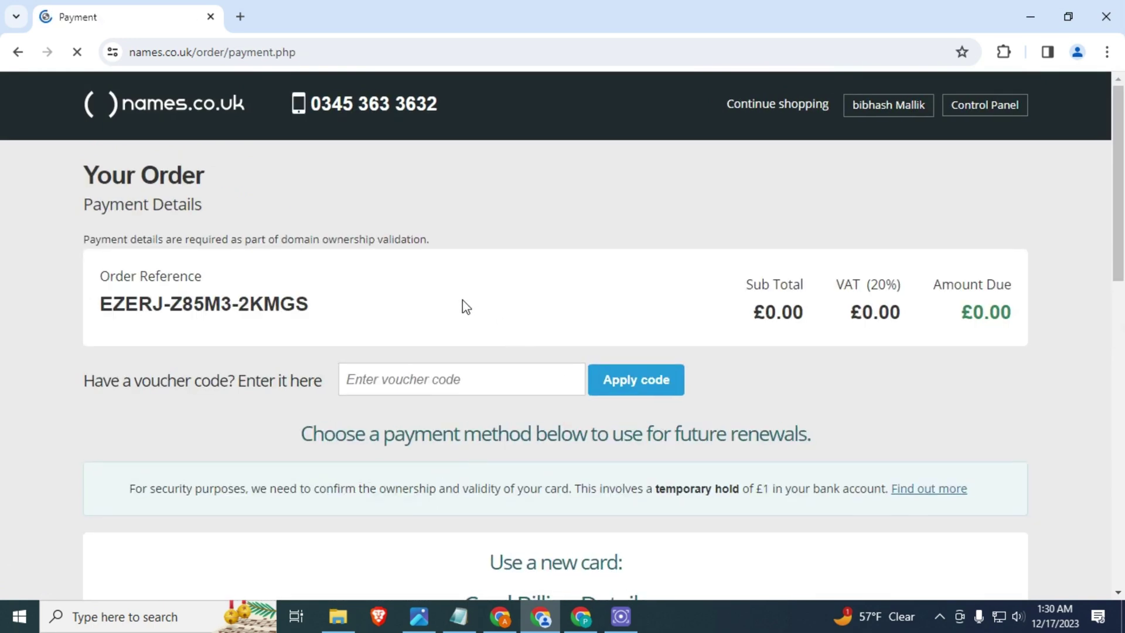
scroll(462, 303, "down", 1)
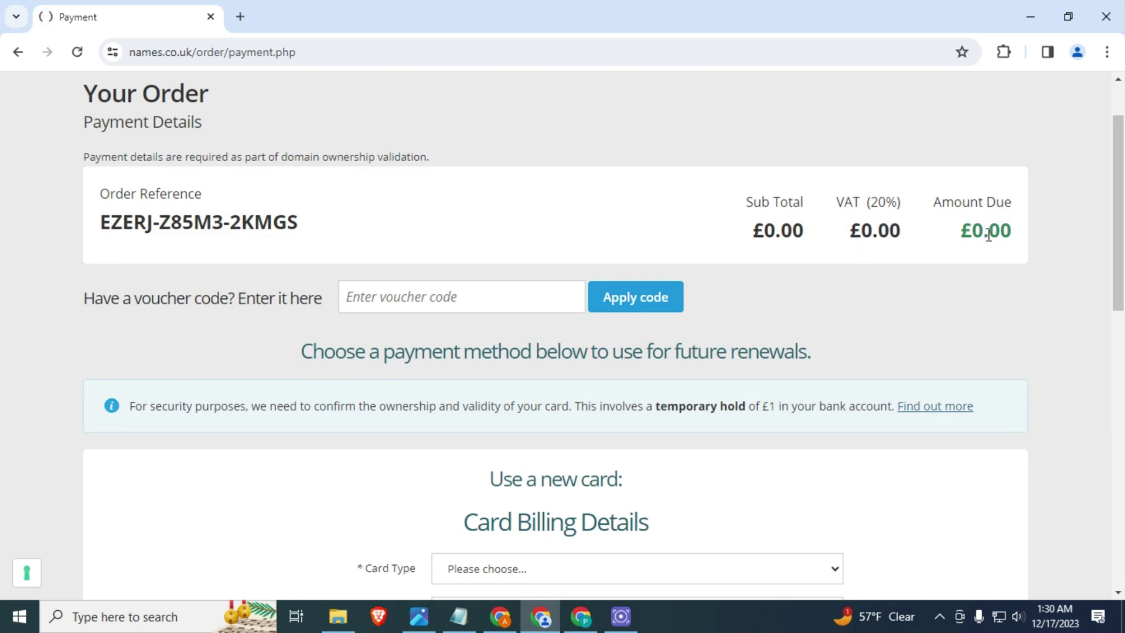
scroll(353, 256, "down", 3)
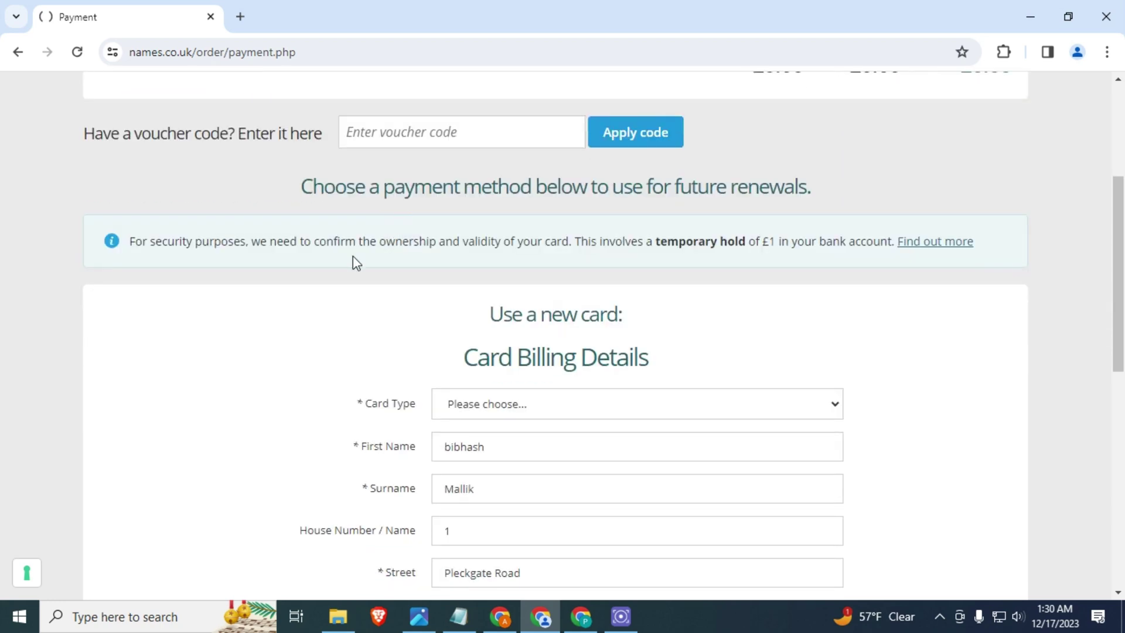
scroll(344, 268, "down", 3)
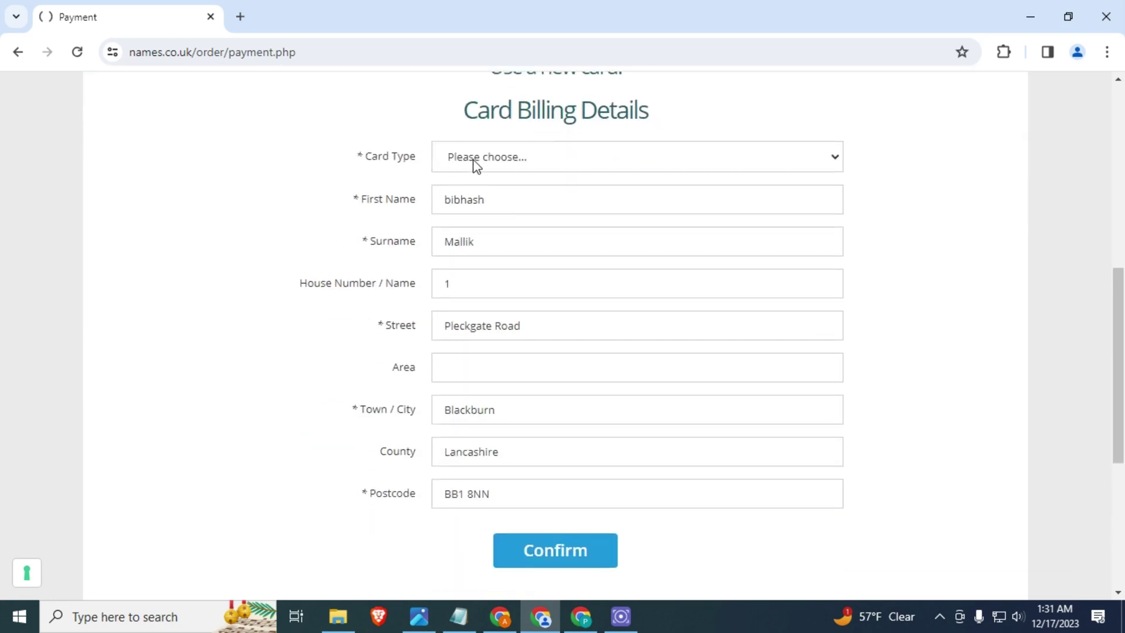
Pick Visa as the card type and highlight the temporary-hold security notice
left_click(474, 163)
left_click(471, 198)
scroll(413, 224, "up", 1)
scroll(485, 241, "up", 2)
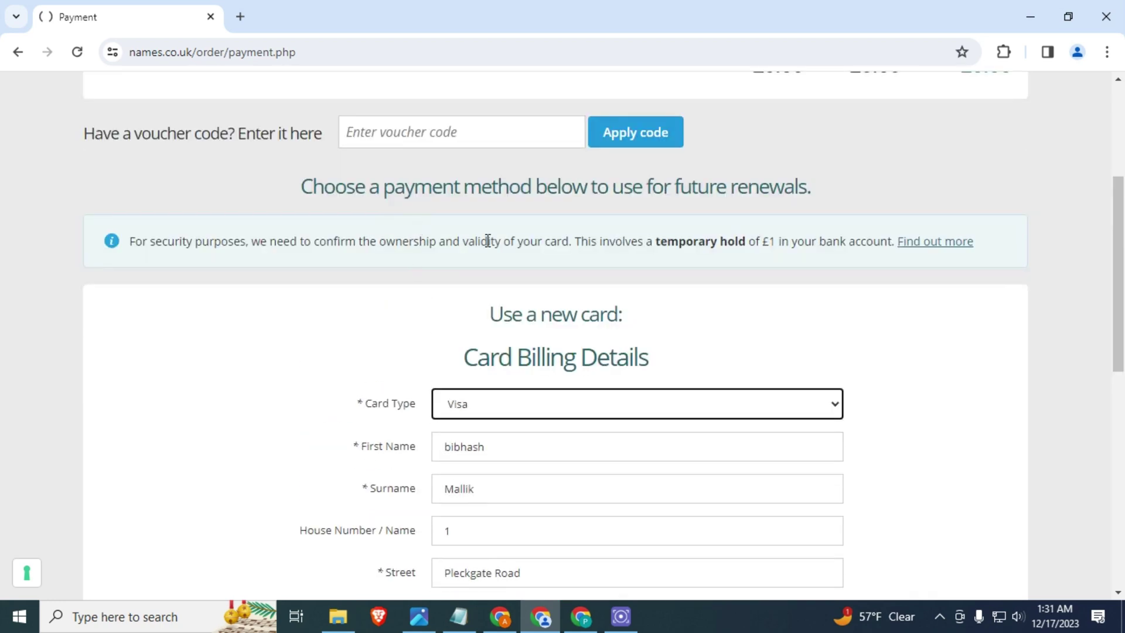
triple_click(433, 242)
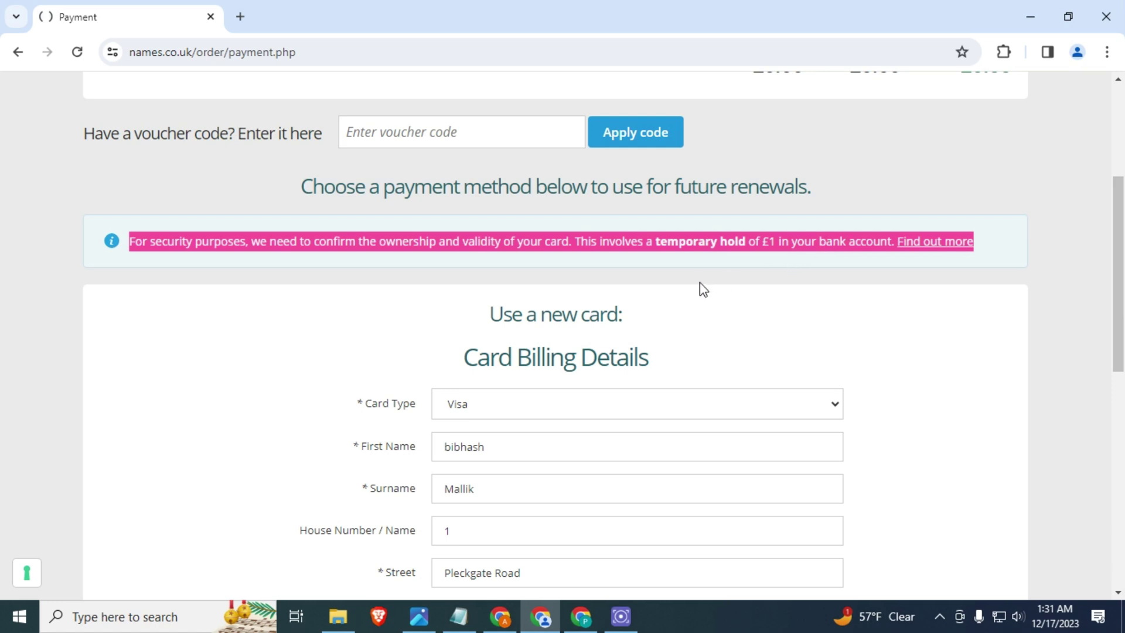
scroll(705, 285, "up", 1)
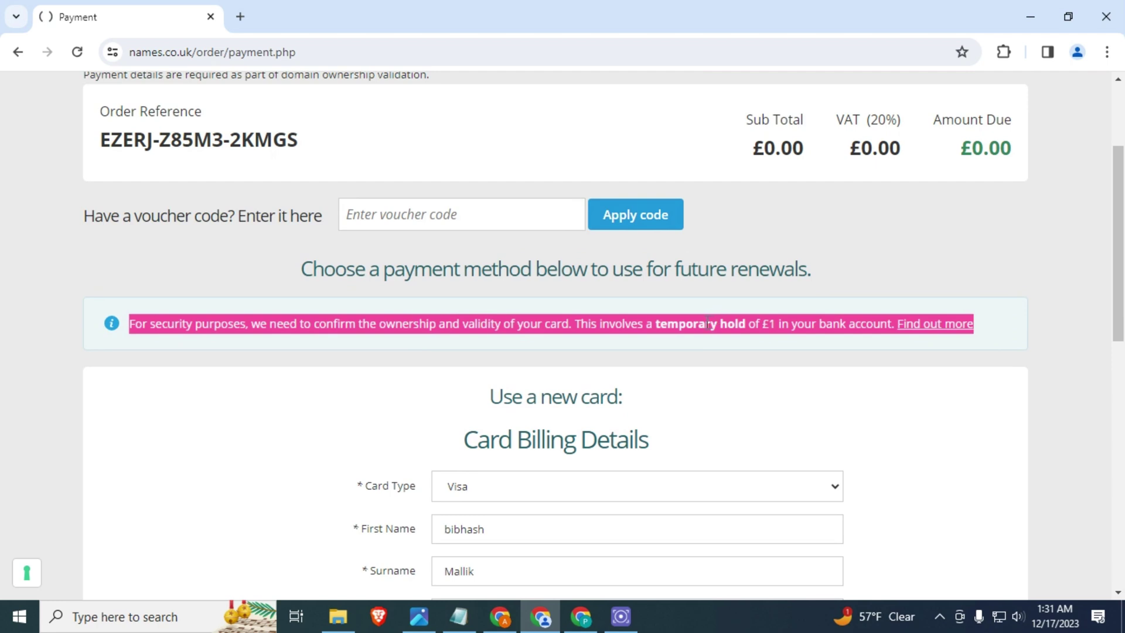
scroll(707, 324, "up", 1)
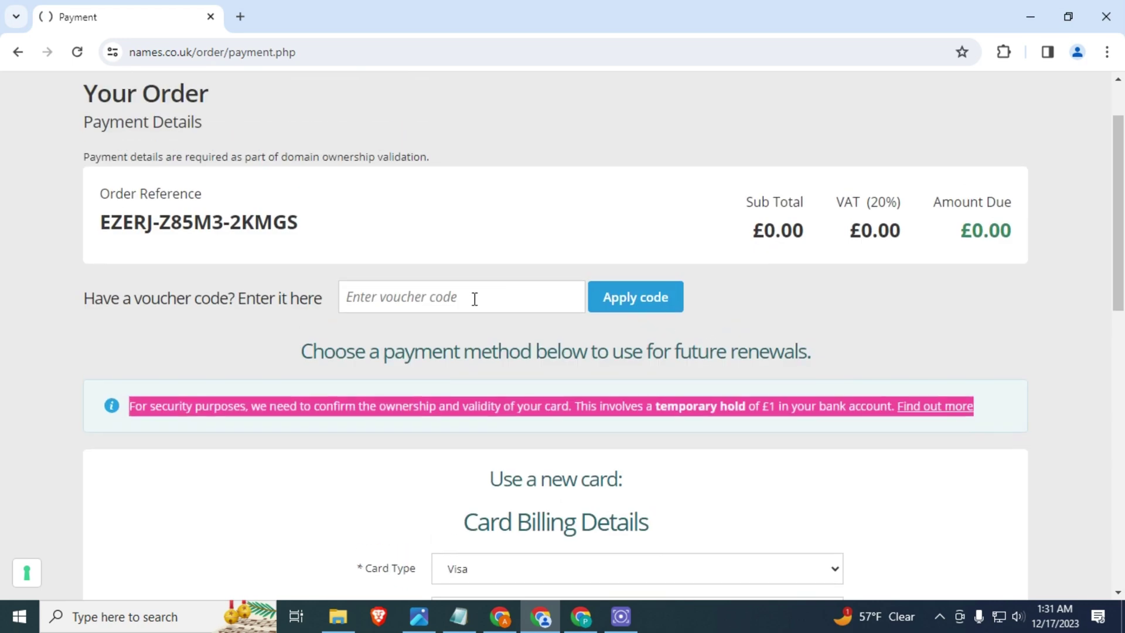
scroll(474, 300, "down", 2)
scroll(474, 299, "down", 2)
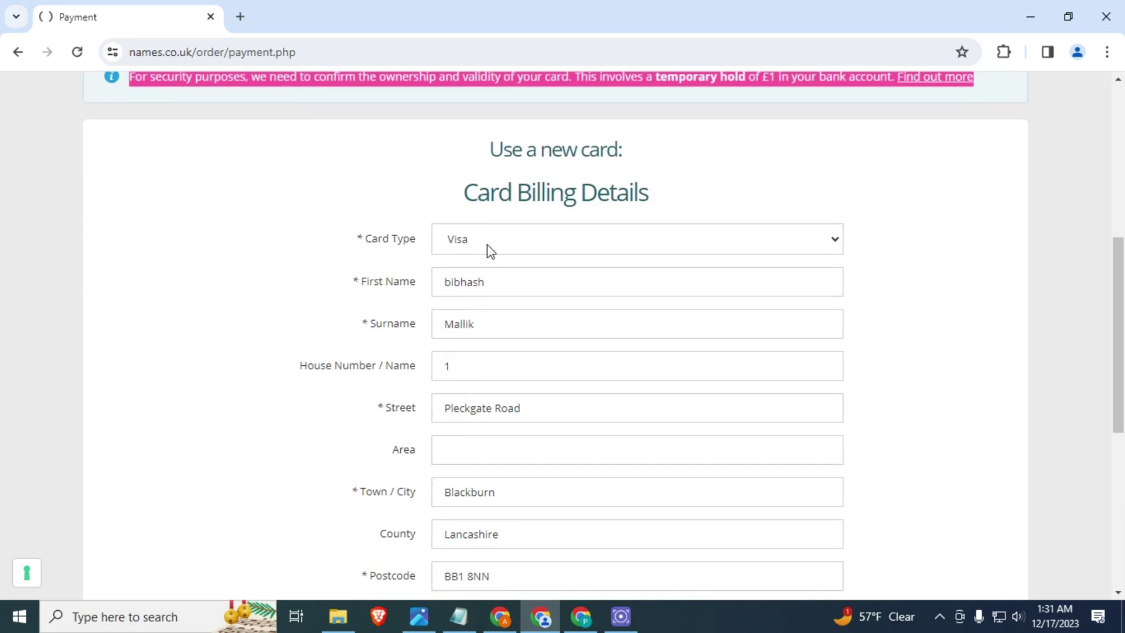
scroll(501, 283, "down", 2)
scroll(523, 329, "down", 1)
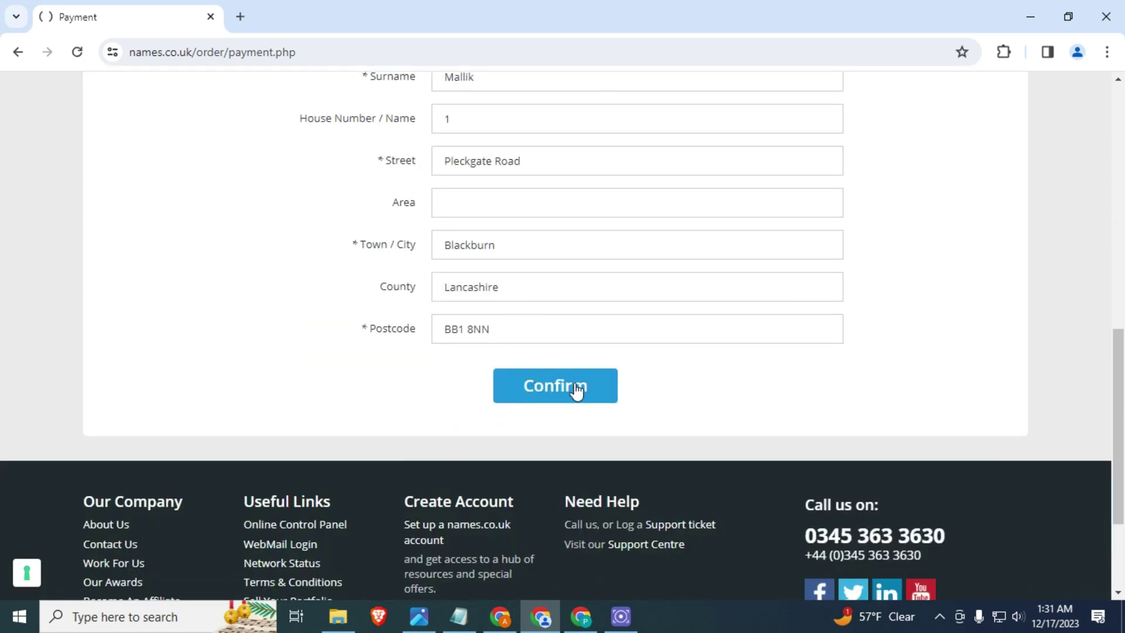
scroll(514, 312, "up", 3)
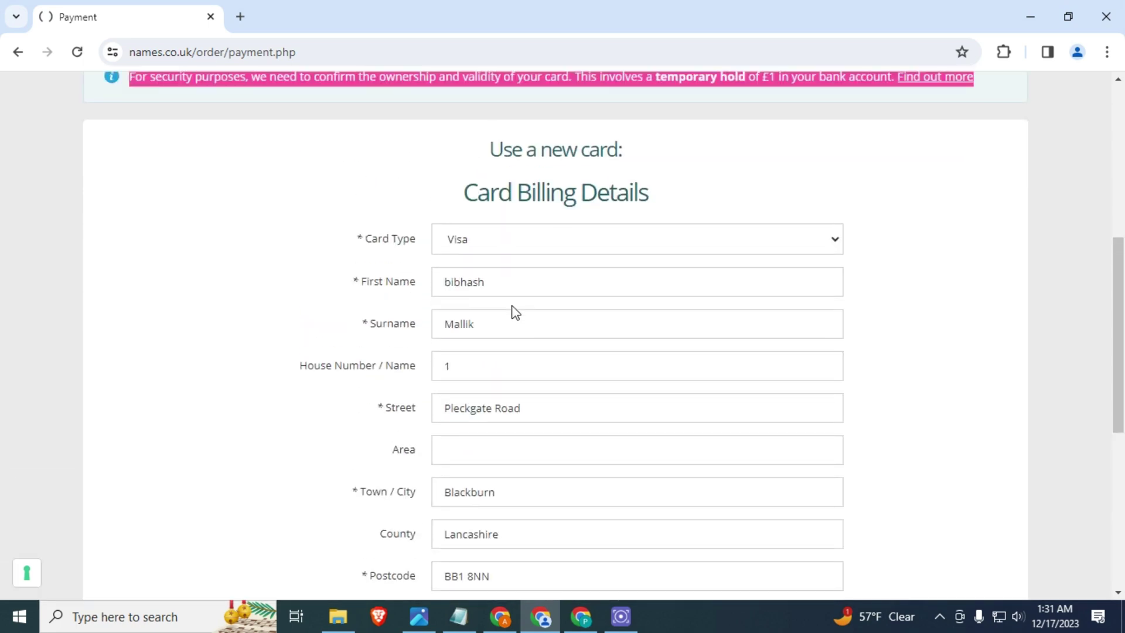
scroll(514, 313, "down", 2)
scroll(515, 313, "up", 4)
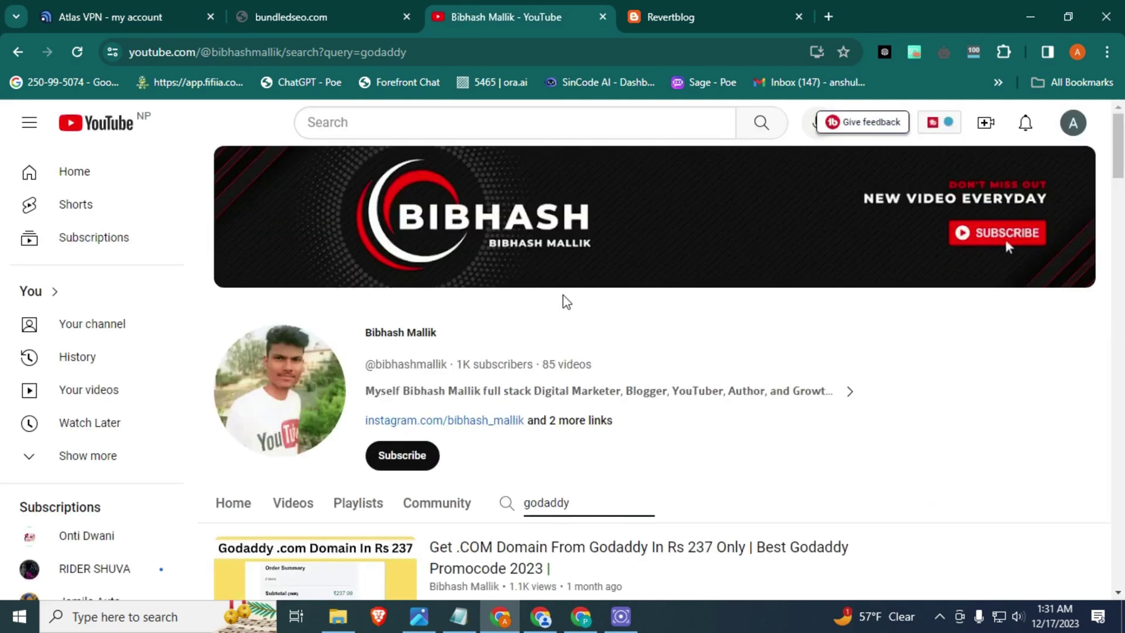
scroll(562, 302, "down", 2)
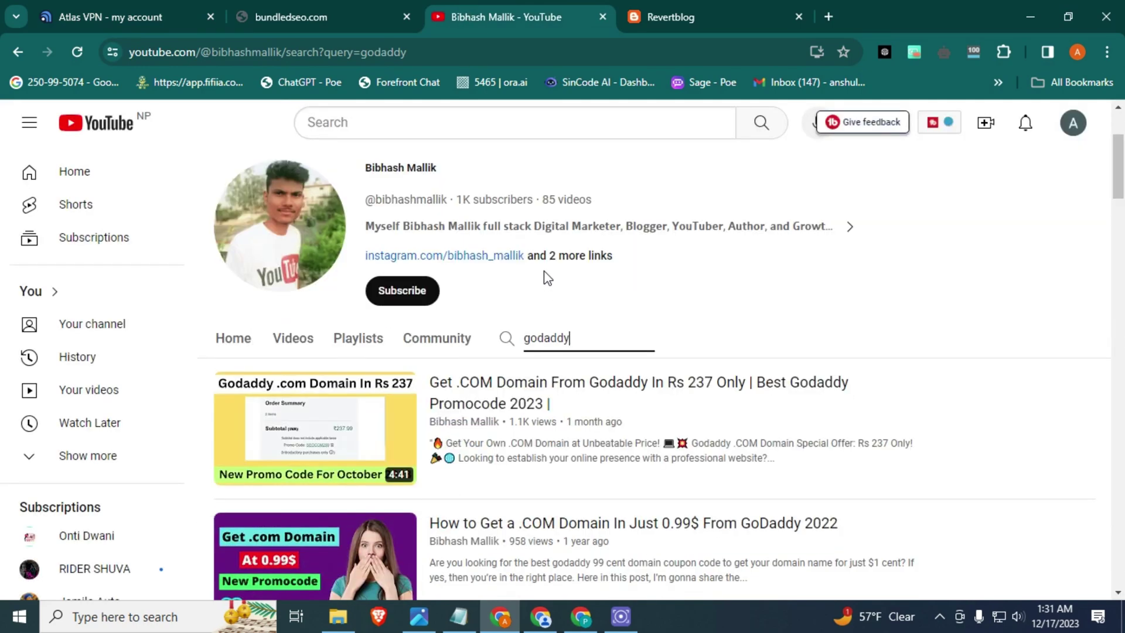
Switch the YouTube channel page to its Videos tab
left_click(292, 344)
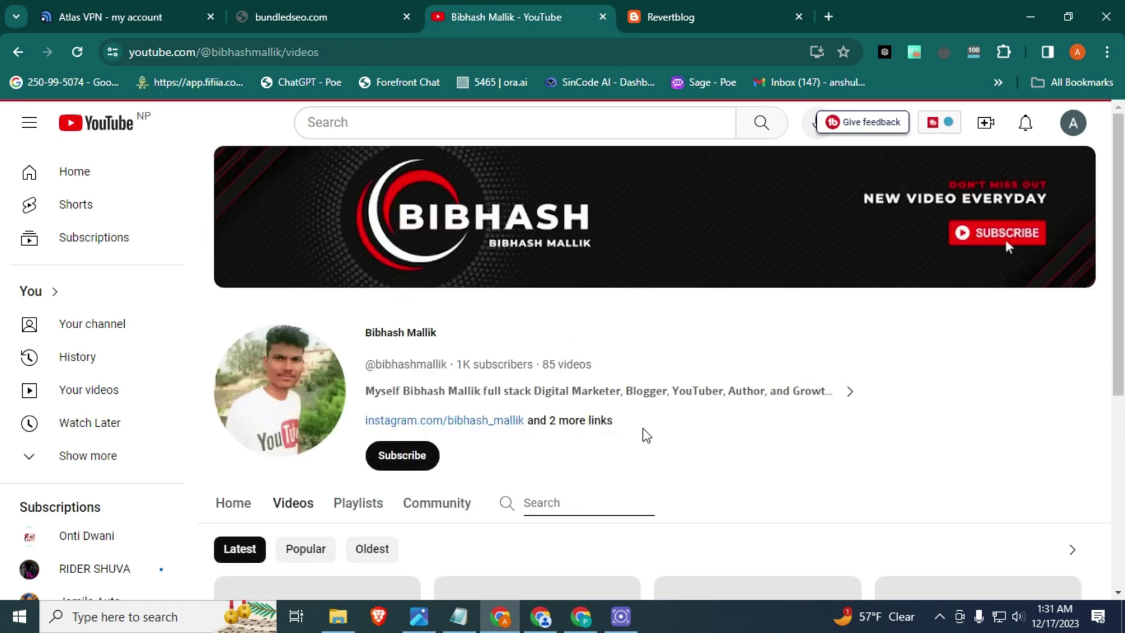
left_click(540, 616)
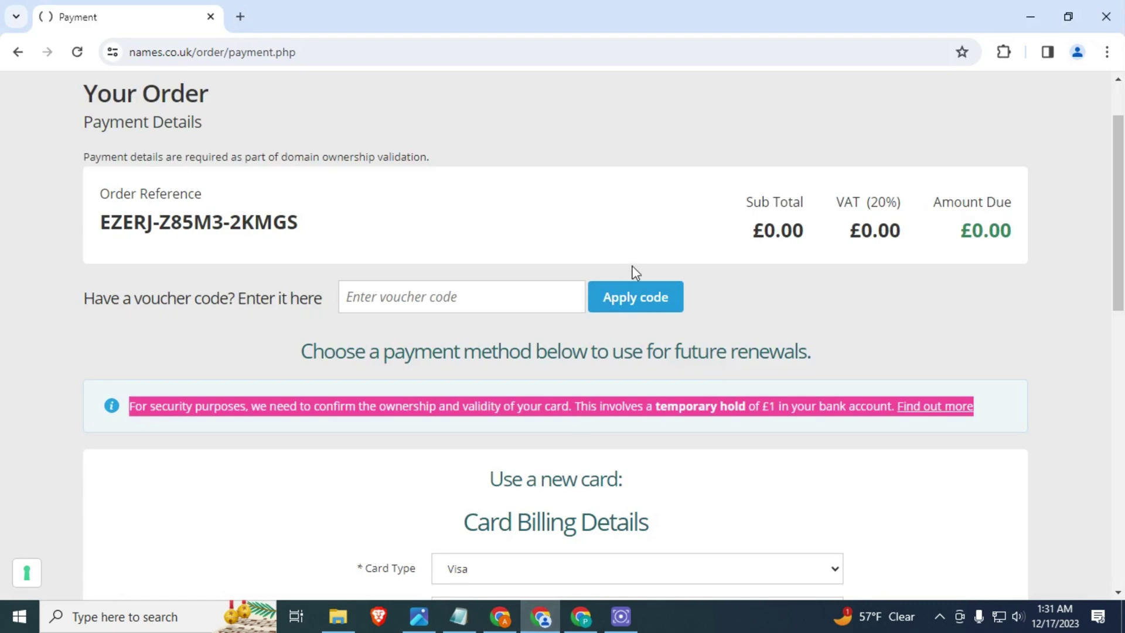
scroll(435, 242, "up", 2)
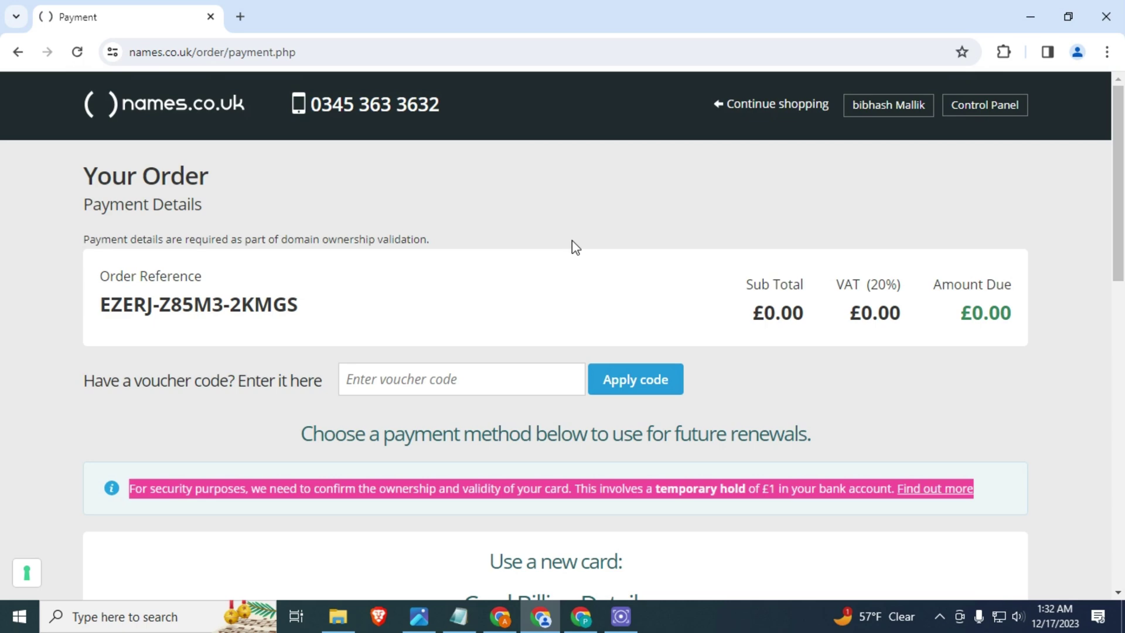
scroll(573, 246, "down", 1)
scroll(573, 246, "down", 2)
scroll(570, 244, "up", 3)
scroll(567, 246, "down", 1)
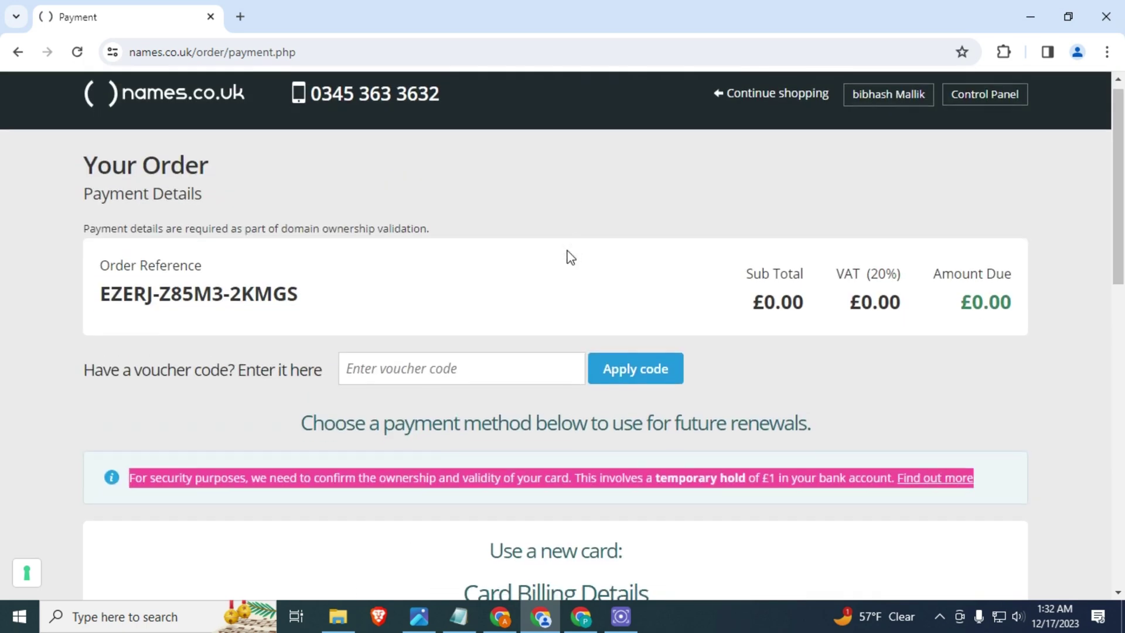
scroll(556, 254, "down", 1)
scroll(554, 254, "down", 2)
scroll(527, 220, "down", 3)
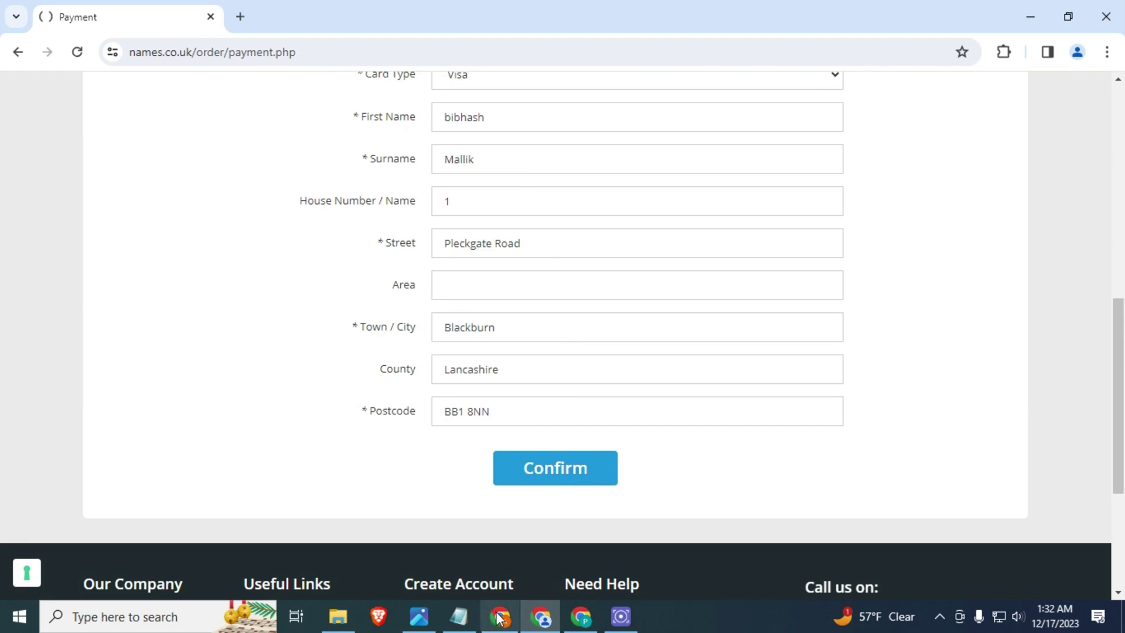
scroll(405, 318, "up", 6)
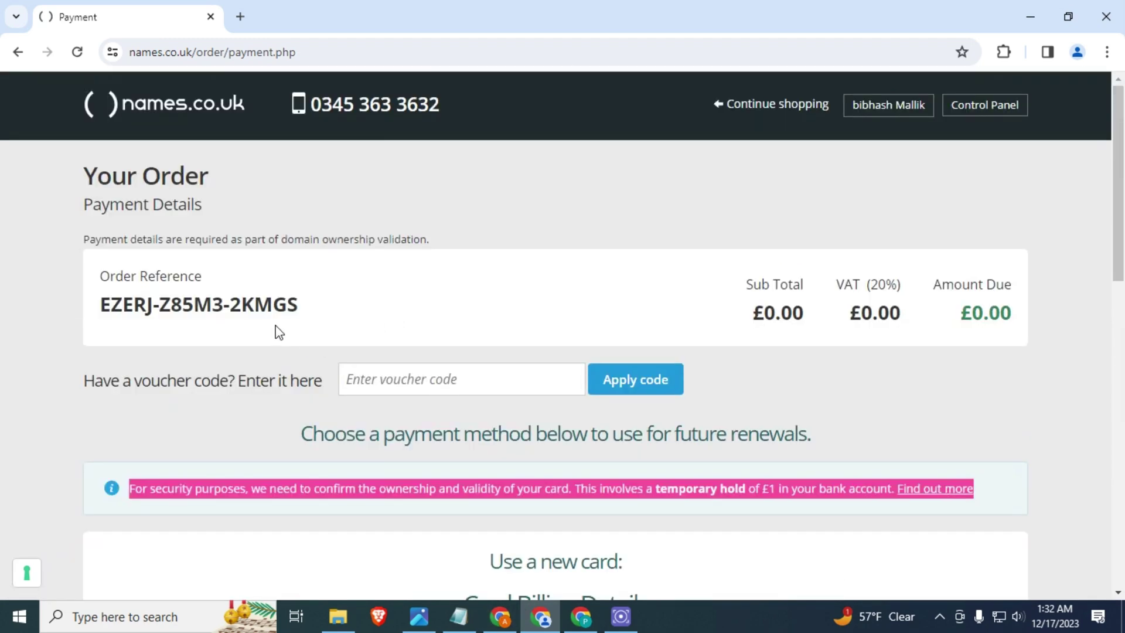
scroll(342, 387, "down", 3)
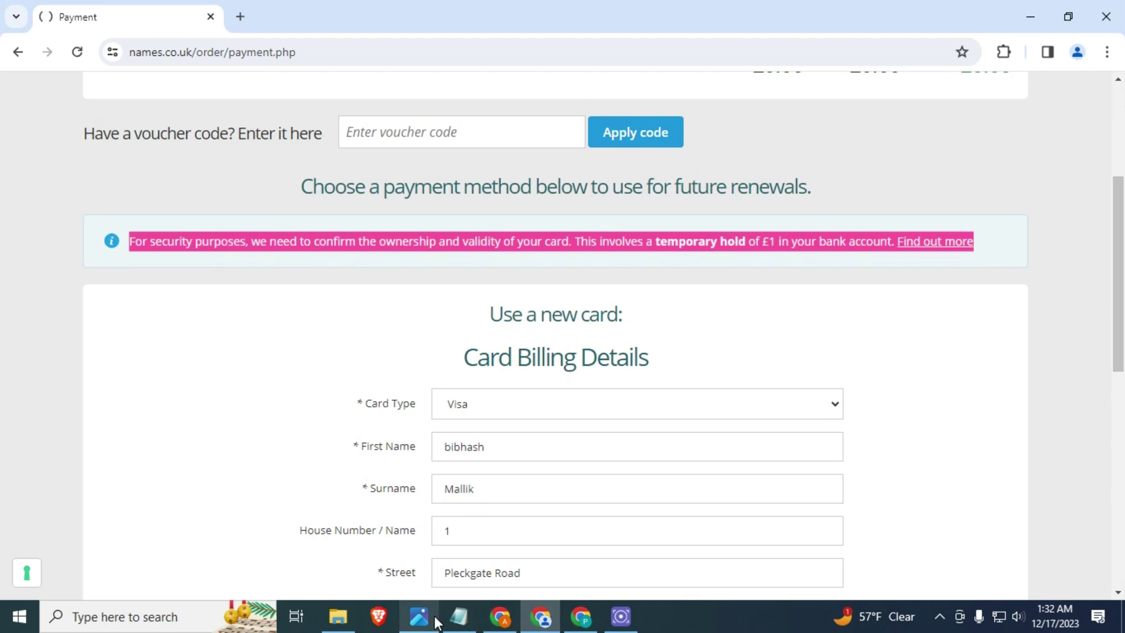
Review the Notepad plugin notes listing premium accounts, coupon code, themes and plugins
left_click(460, 617)
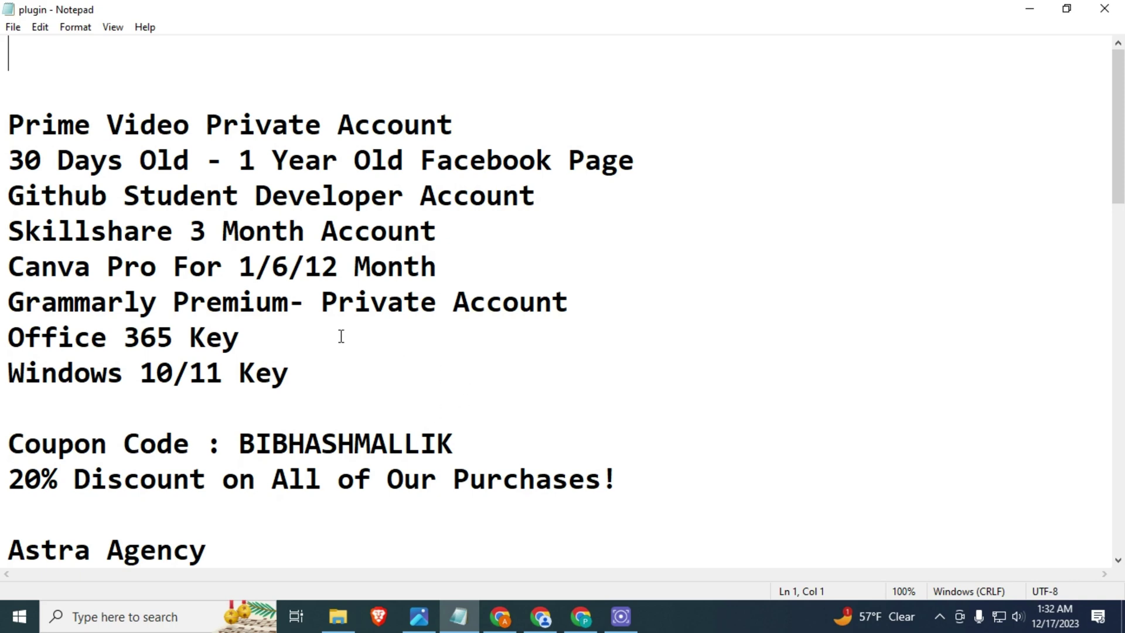
scroll(339, 337, "down", 1)
scroll(339, 337, "down", 2)
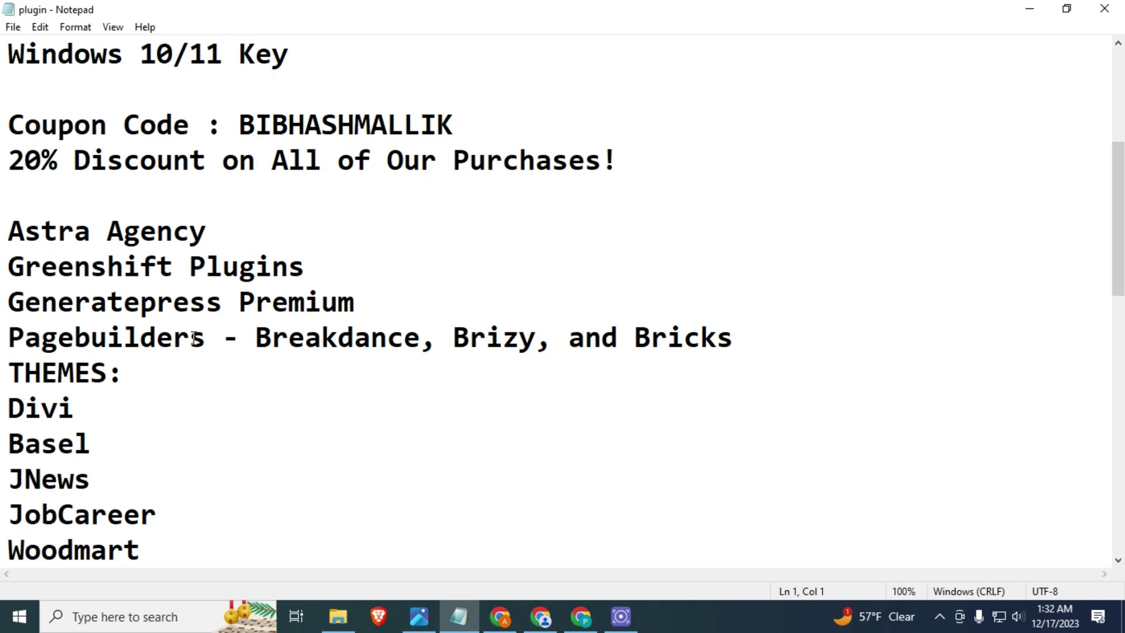
scroll(194, 338, "down", 1)
scroll(194, 337, "down", 1)
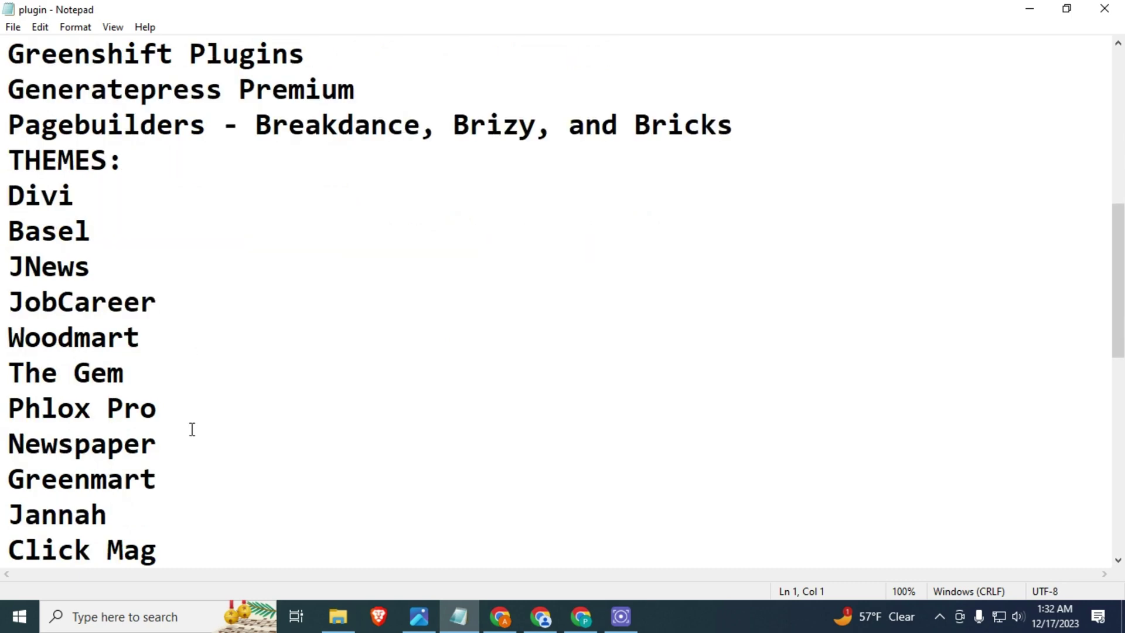
scroll(192, 429, "down", 3)
scroll(190, 432, "down", 3)
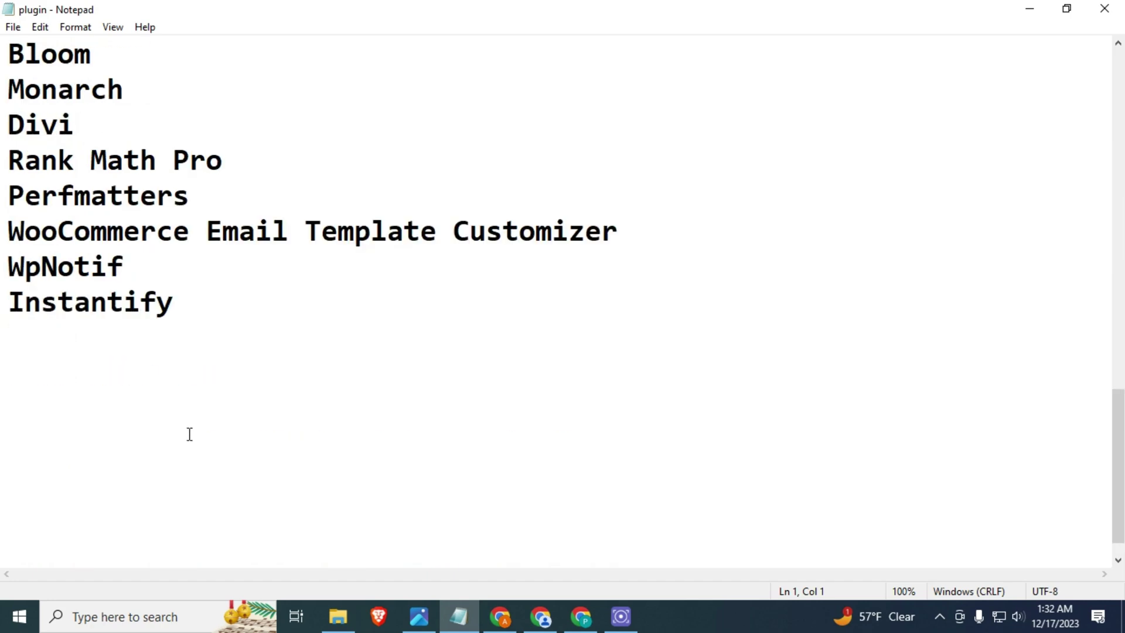
scroll(189, 434, "up", 1)
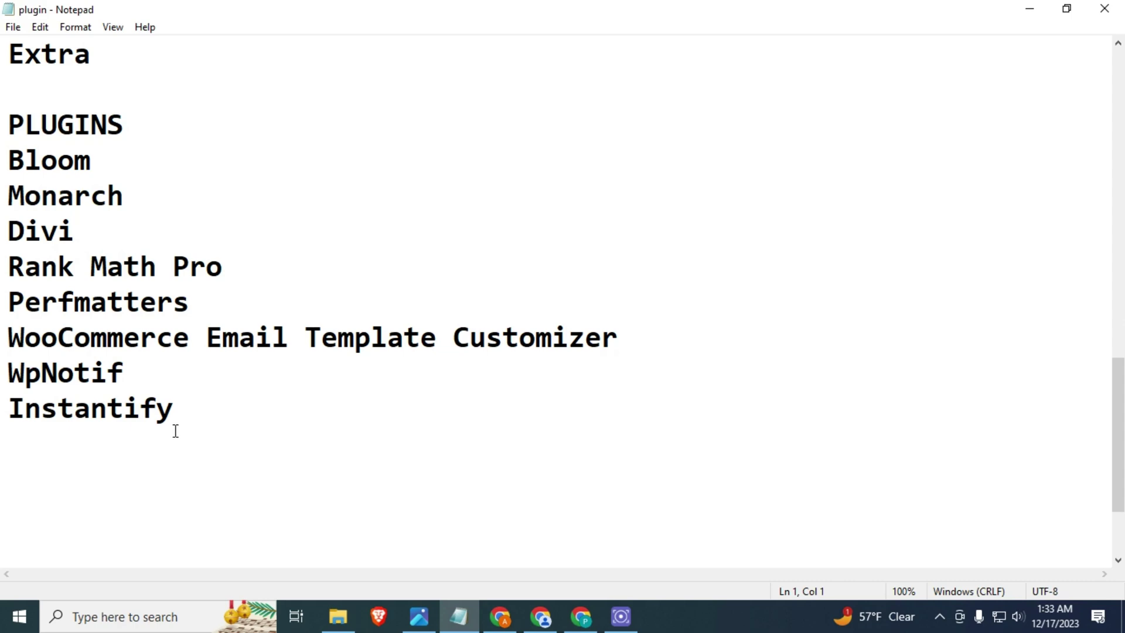
scroll(192, 420, "up", 3)
scroll(192, 417, "down", 2)
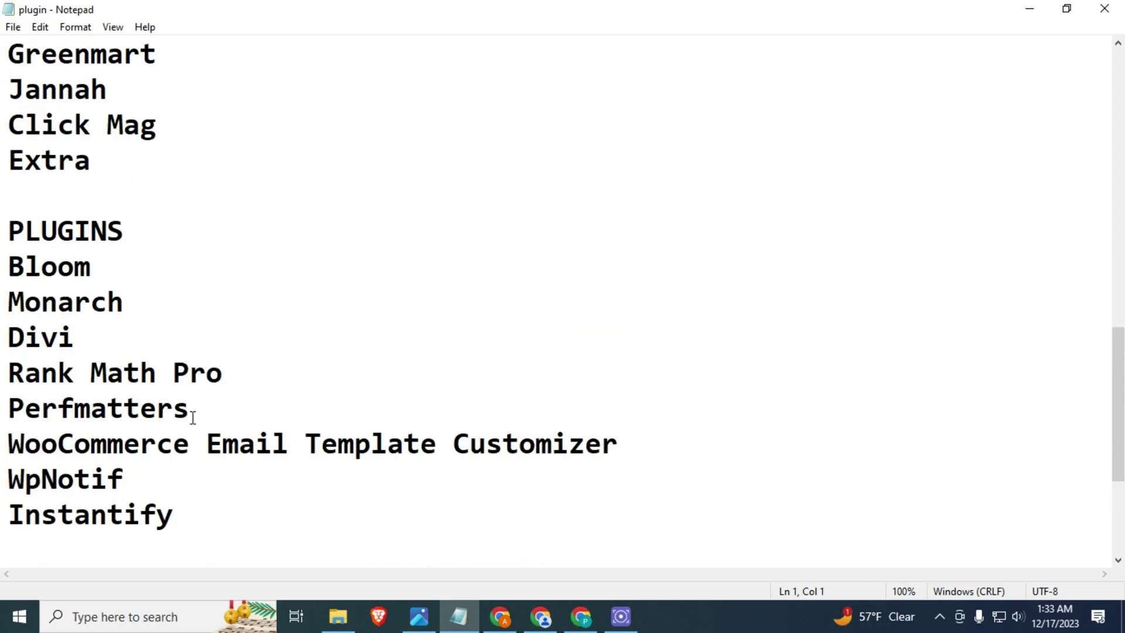
scroll(192, 419, "up", 4)
scroll(192, 419, "up", 2)
scroll(191, 418, "up", 1)
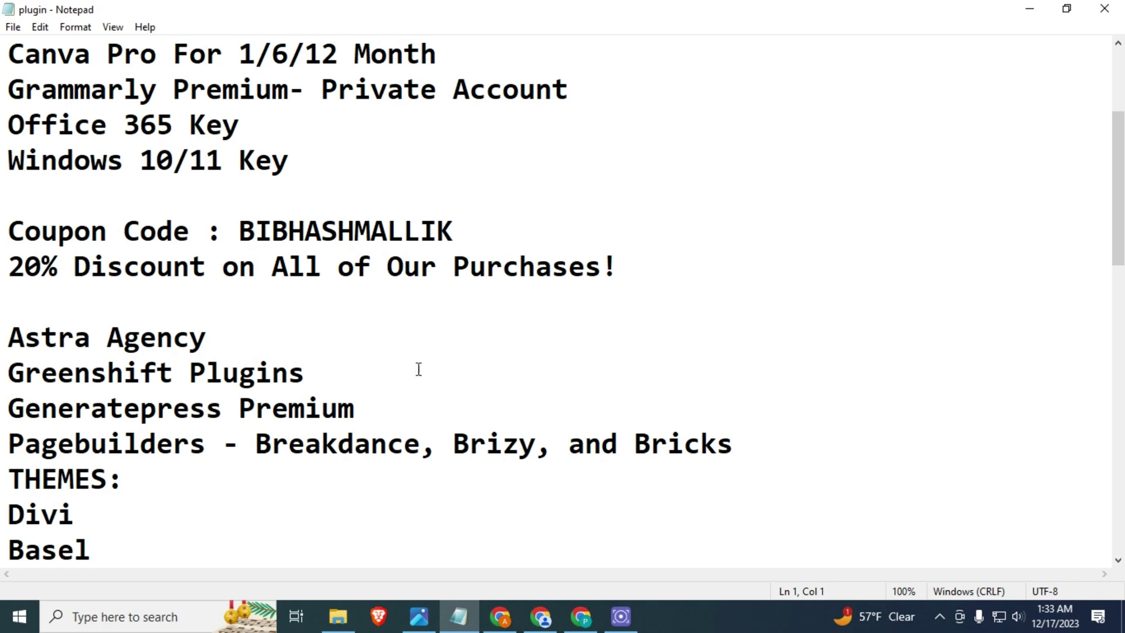
left_click(500, 617)
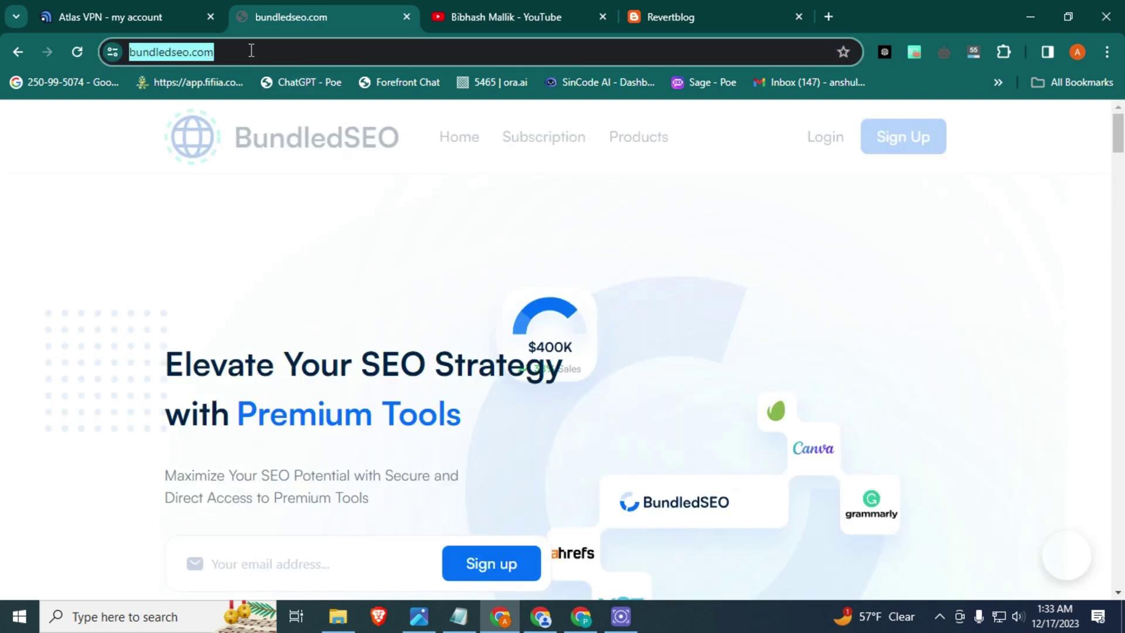
Expand the full feature lists of the $15 Medium and Elite plans, highlighting Ahrefs
left_click(346, 303)
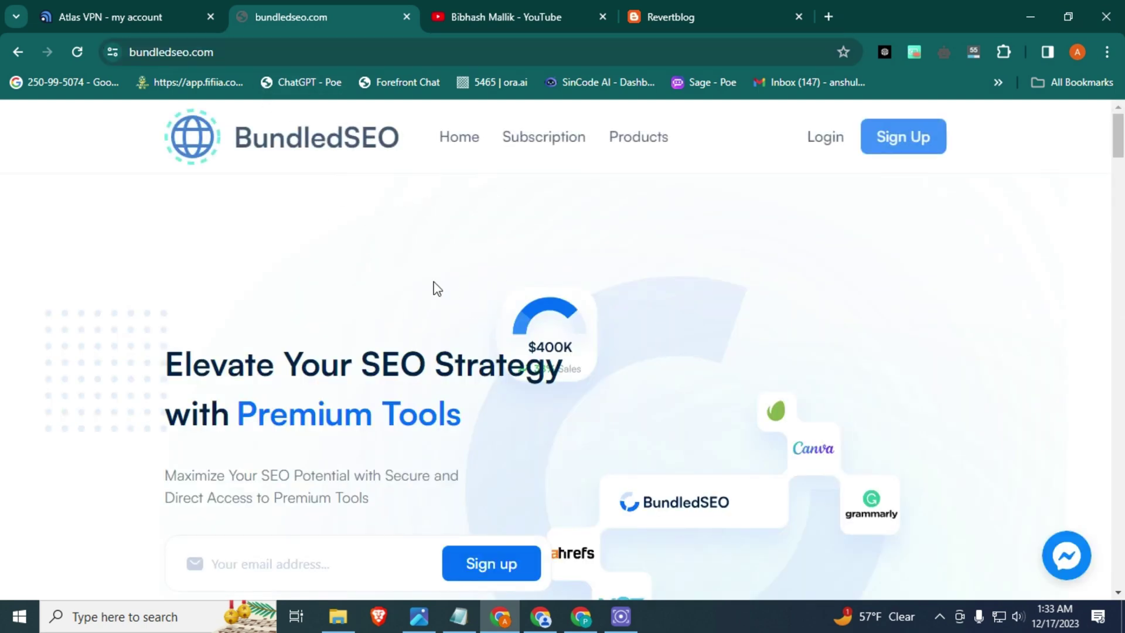
scroll(382, 335, "down", 1)
scroll(382, 332, "down", 5)
scroll(382, 332, "down", 5)
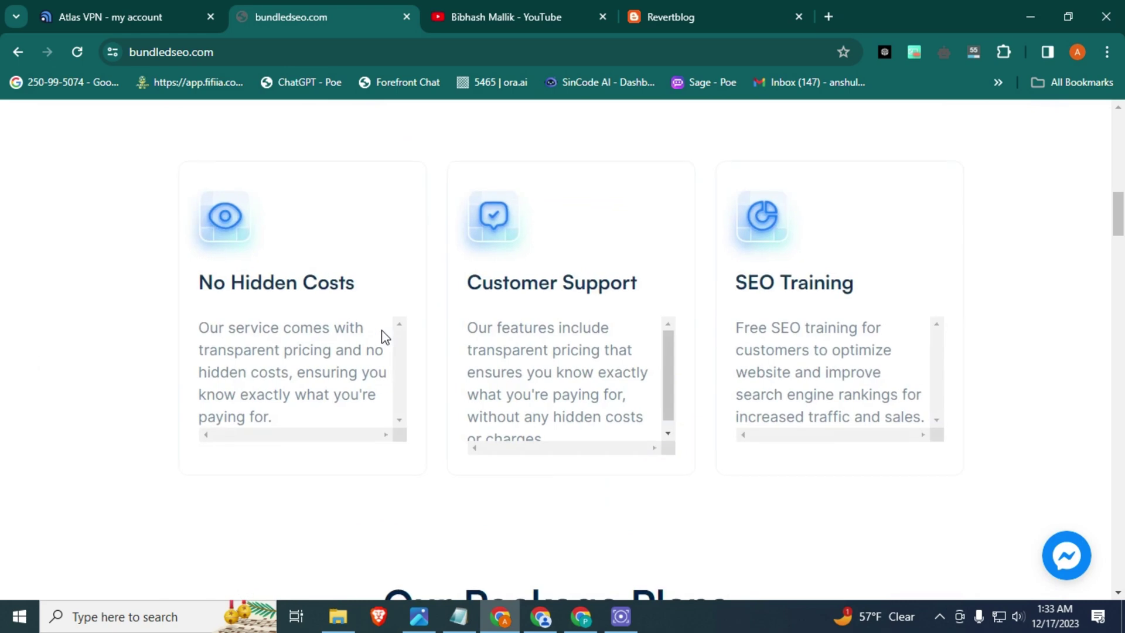
scroll(382, 332, "down", 5)
scroll(381, 333, "down", 5)
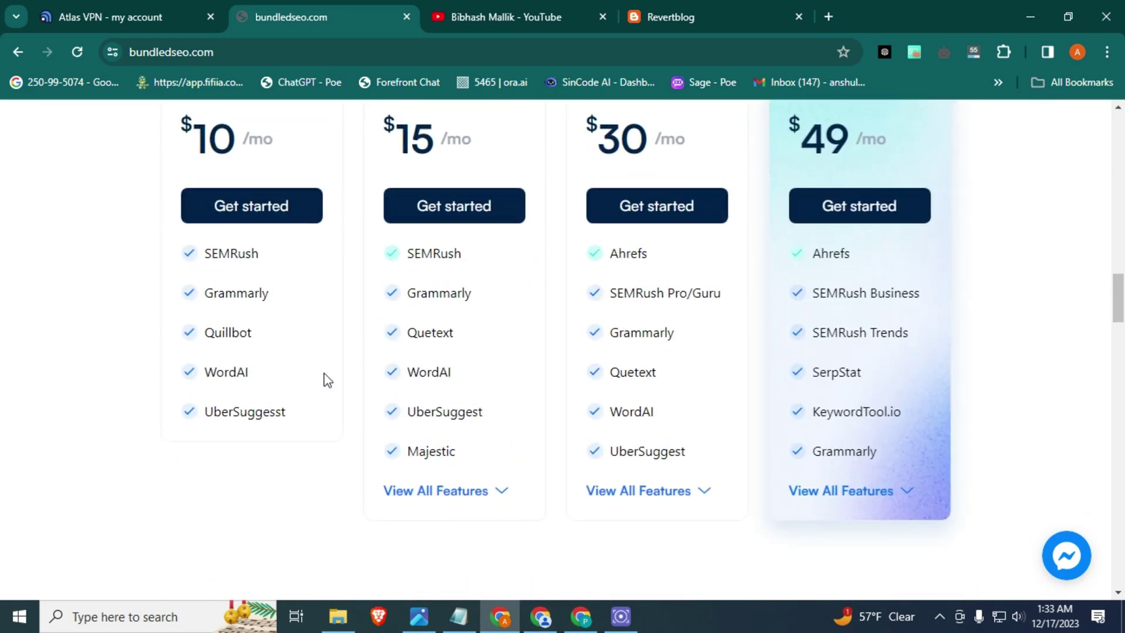
scroll(224, 299, "up", 2)
scroll(224, 299, "down", 1)
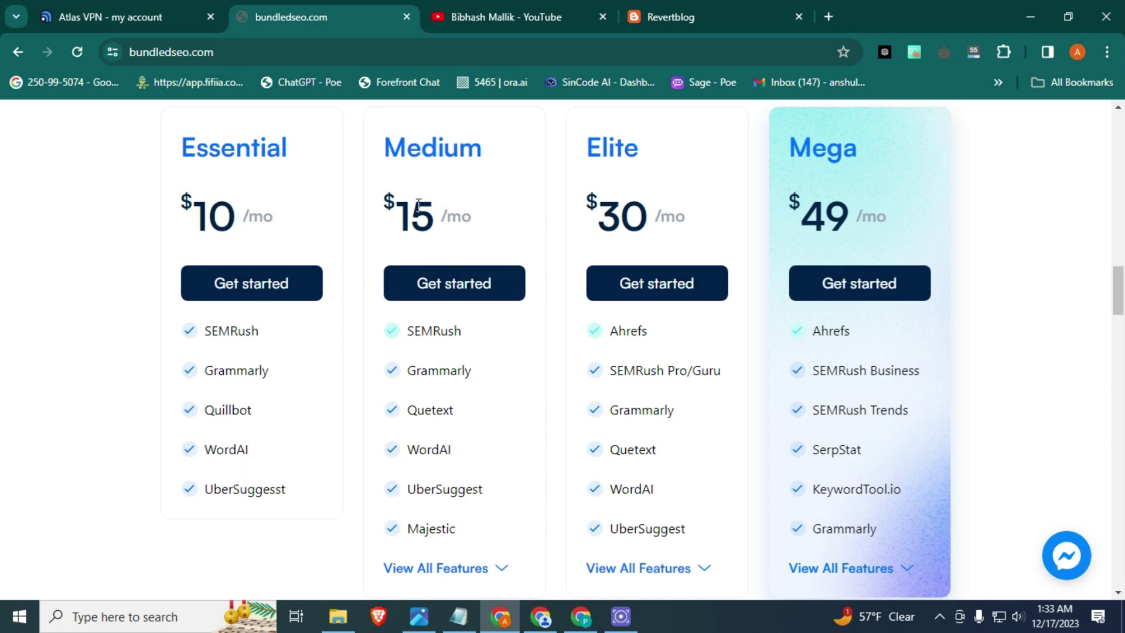
scroll(448, 295, "down", 1)
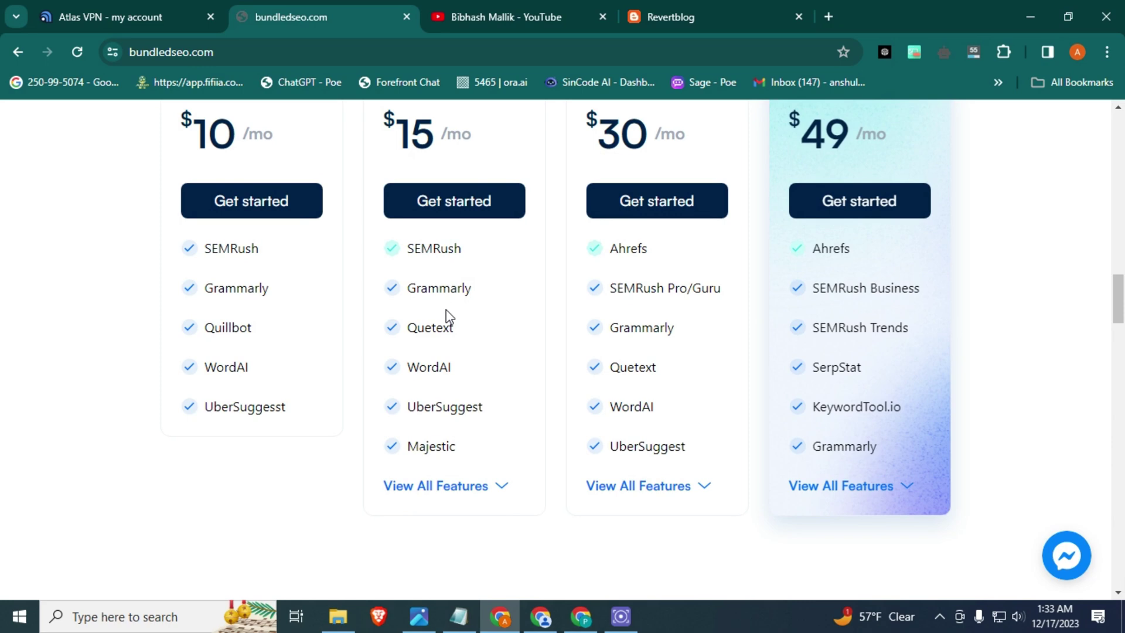
left_click(423, 491)
scroll(418, 466, "down", 2)
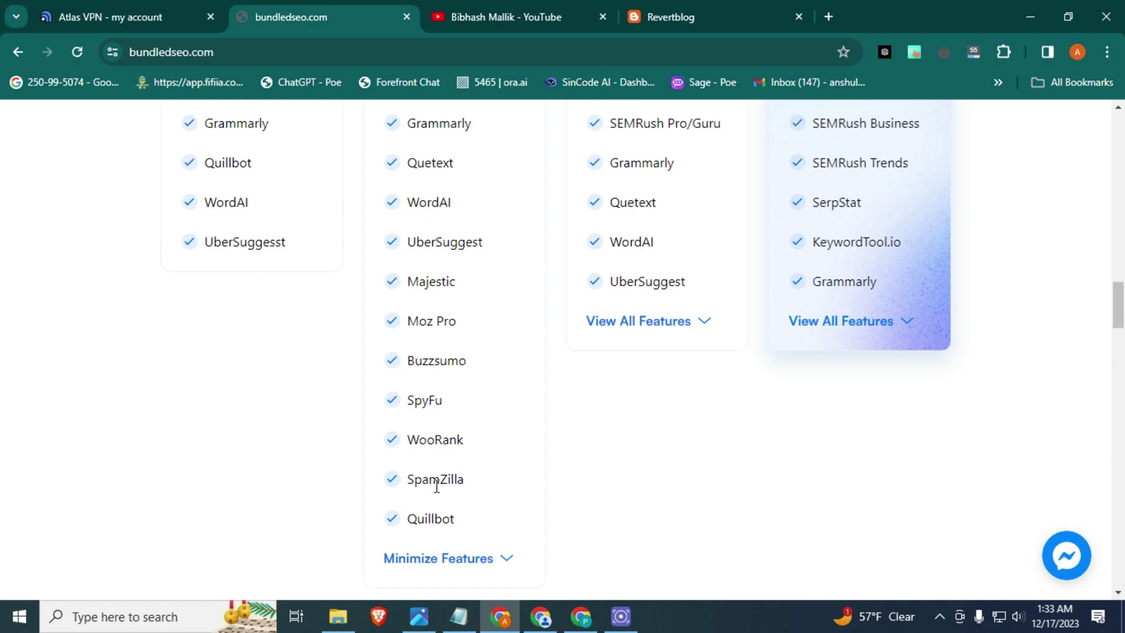
scroll(527, 459, "up", 3)
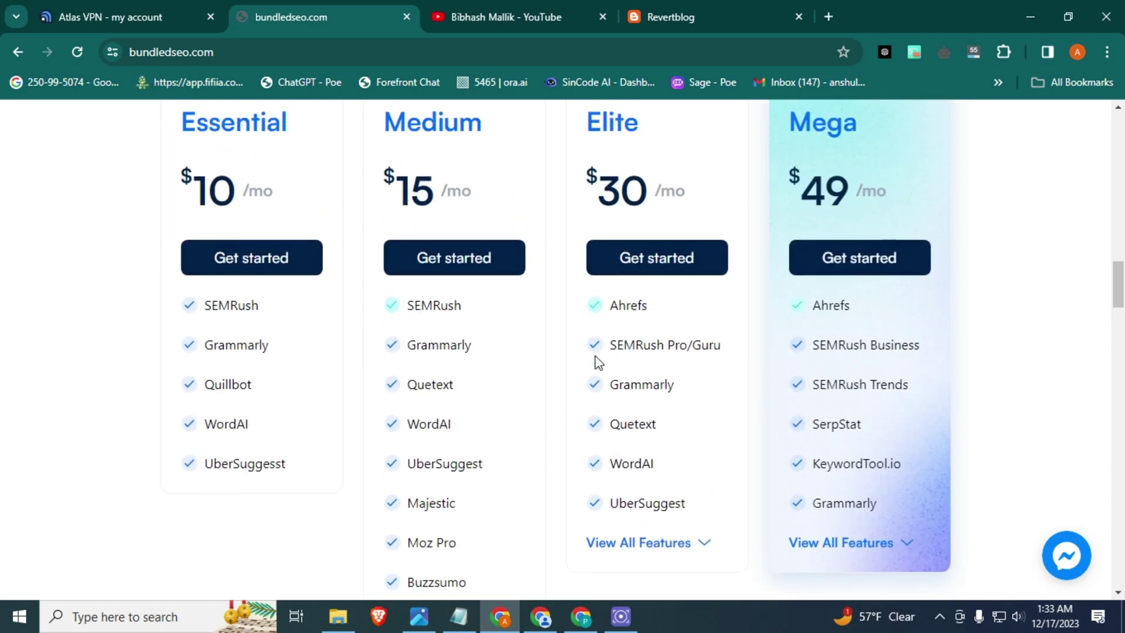
scroll(598, 362, "down", 2)
double_click(628, 249)
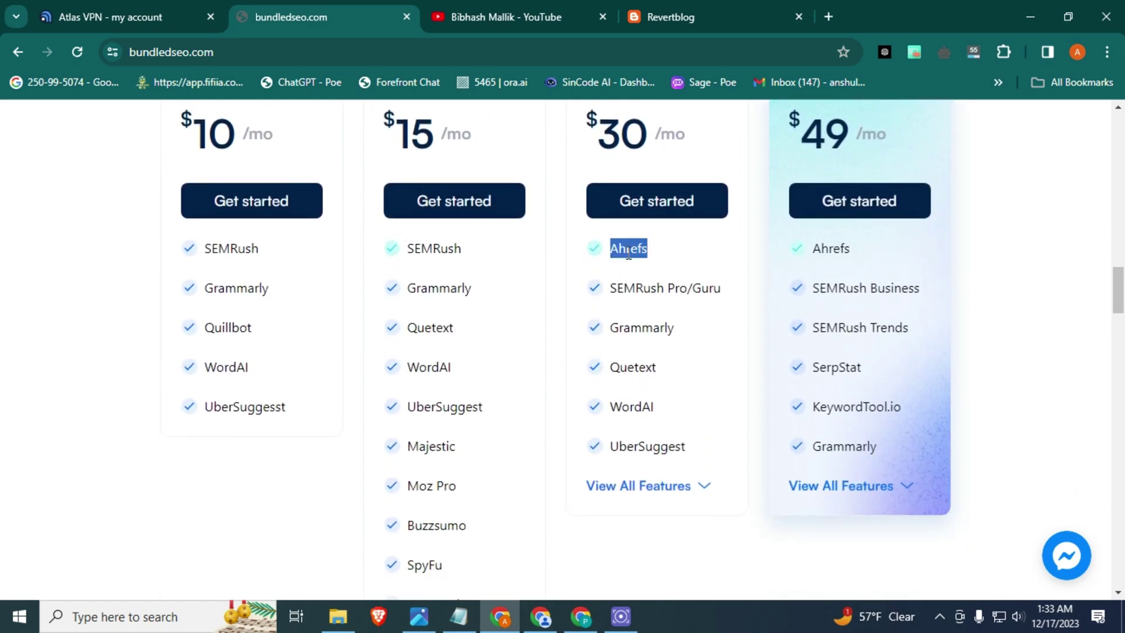
scroll(638, 403, "down", 1)
left_click(641, 411)
scroll(558, 379, "down", 2)
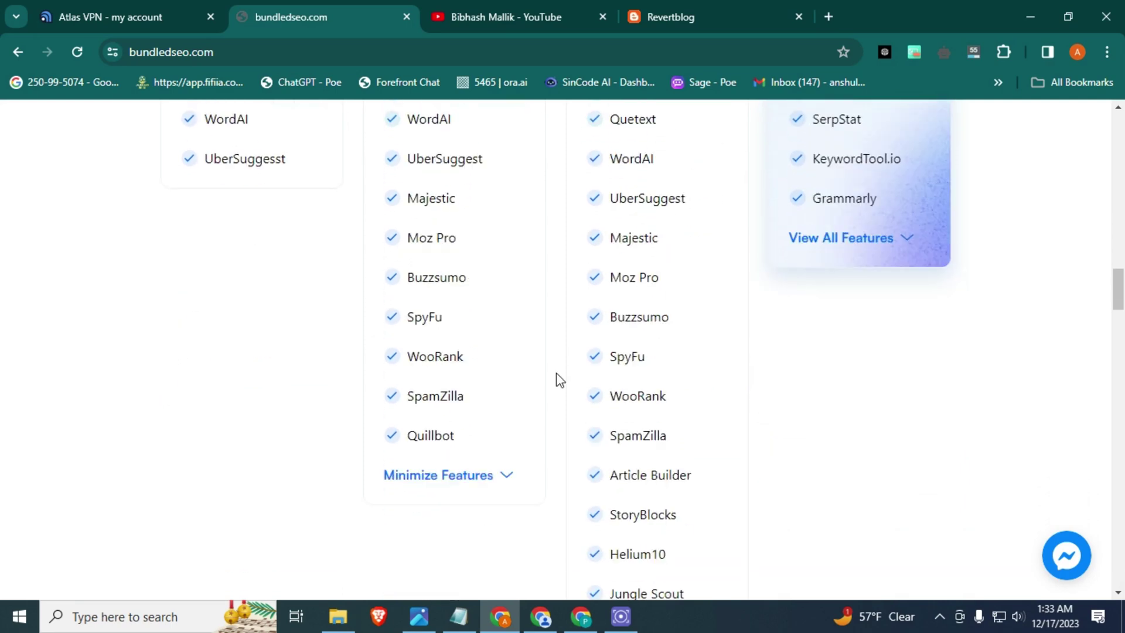
scroll(621, 200, "down", 1)
left_click_drag(621, 201, 660, 448)
scroll(640, 432, "up", 2)
scroll(575, 350, "up", 4)
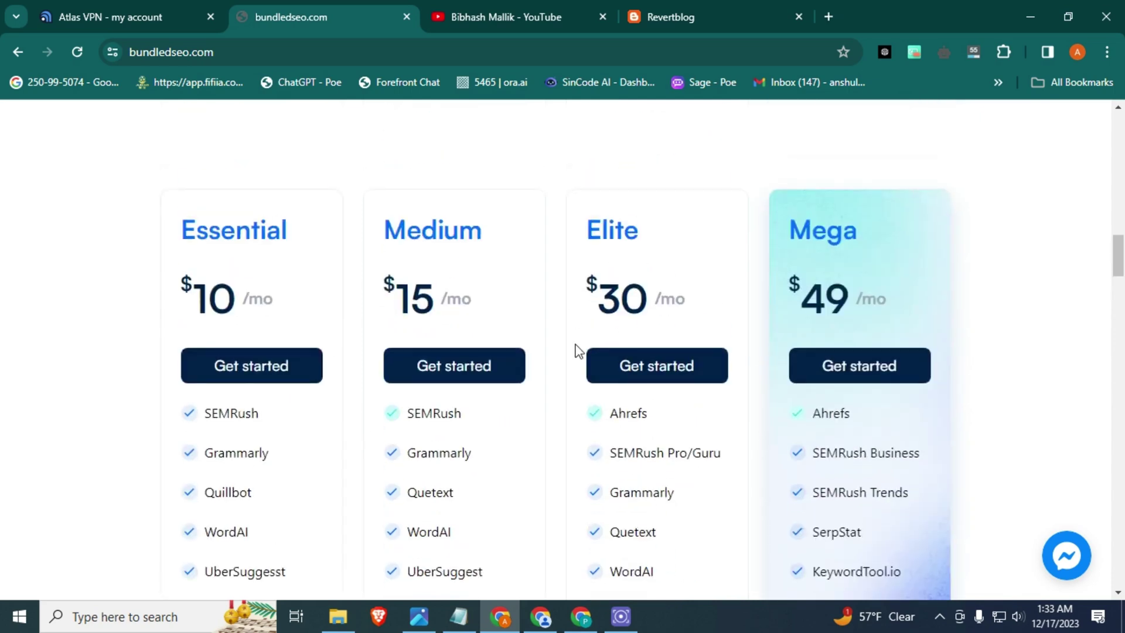
Highlight the coupon code BIBHASHMALLIK in the Notepad notes and return to BundledSEO
left_click(459, 616)
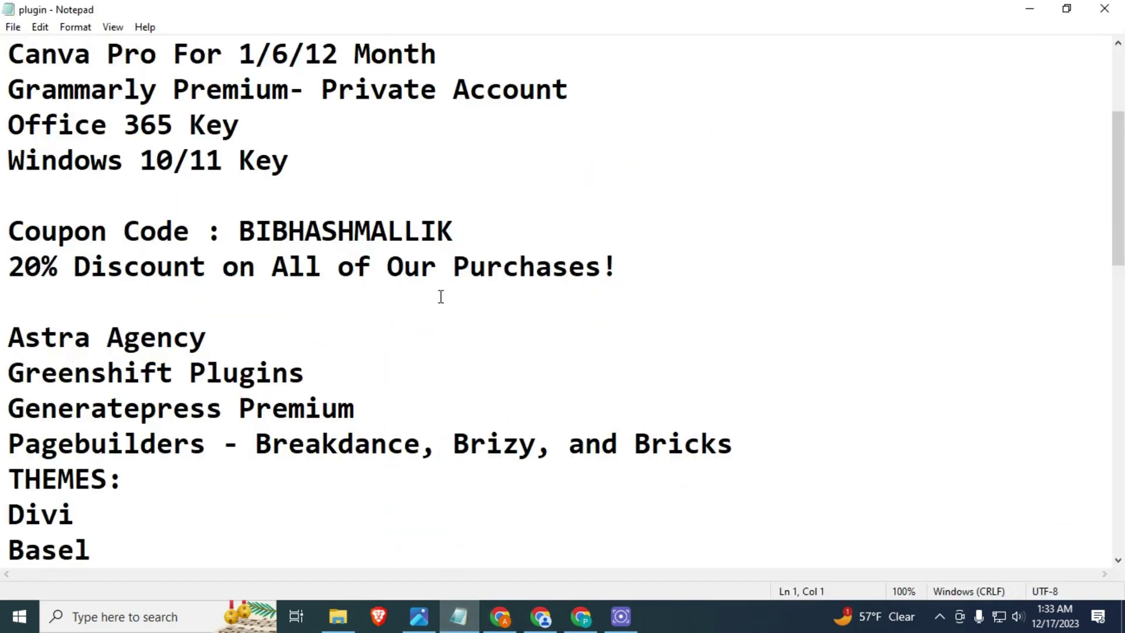
double_click(300, 231)
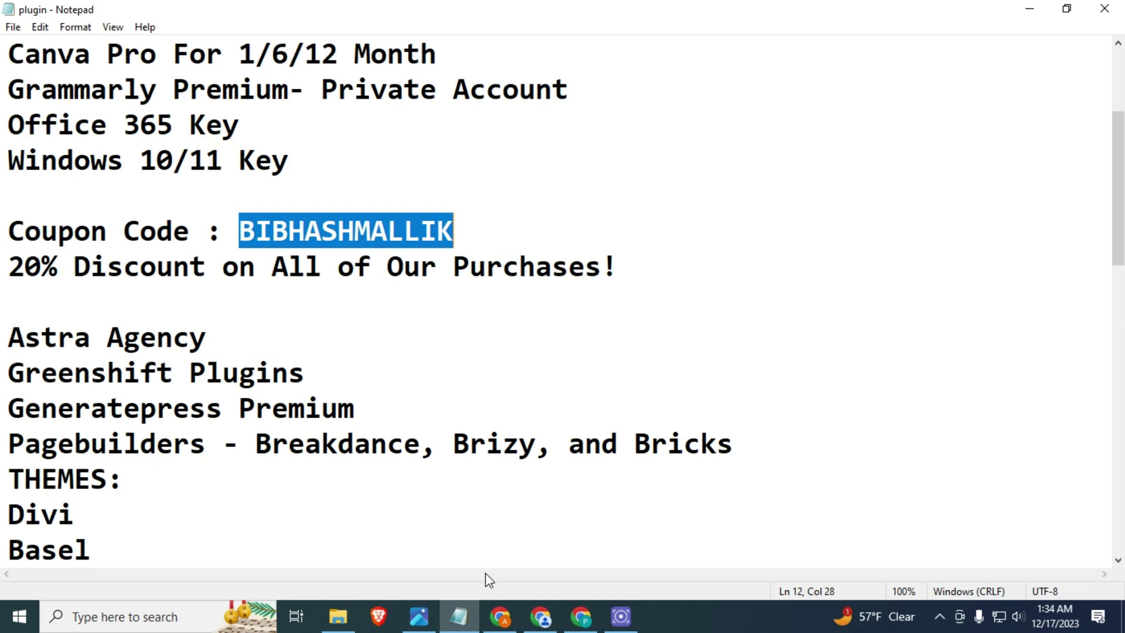
left_click(499, 617)
scroll(442, 334, "up", 5)
scroll(442, 335, "up", 5)
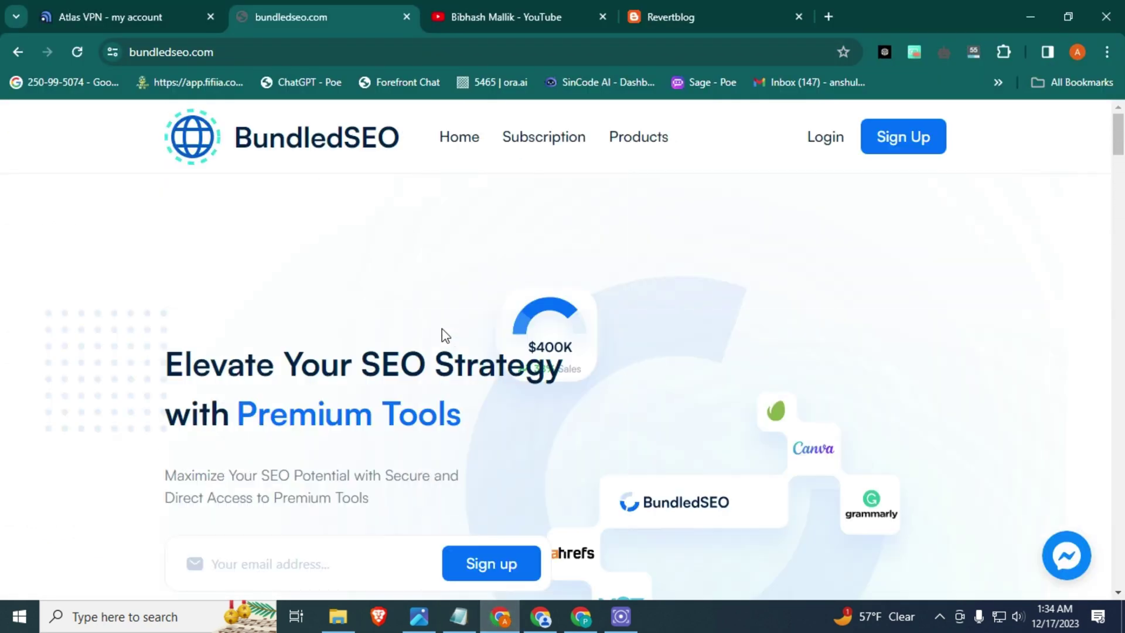
Point out BundledSEO's web address, then switch to the YouTube channel's Videos tab
left_click(261, 54)
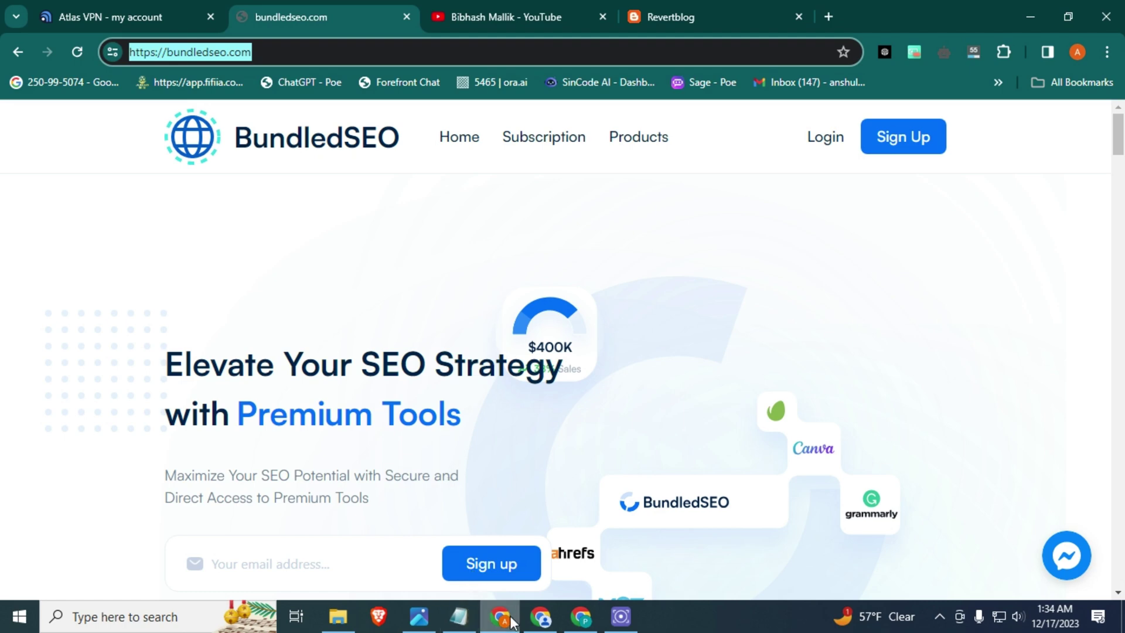
left_click(463, 14)
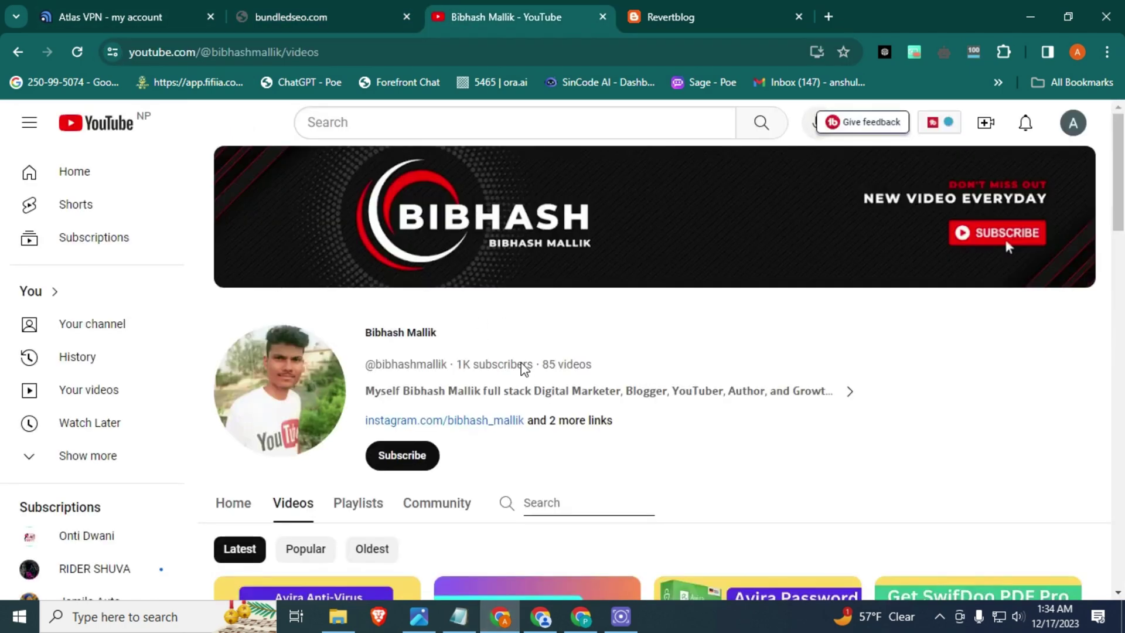